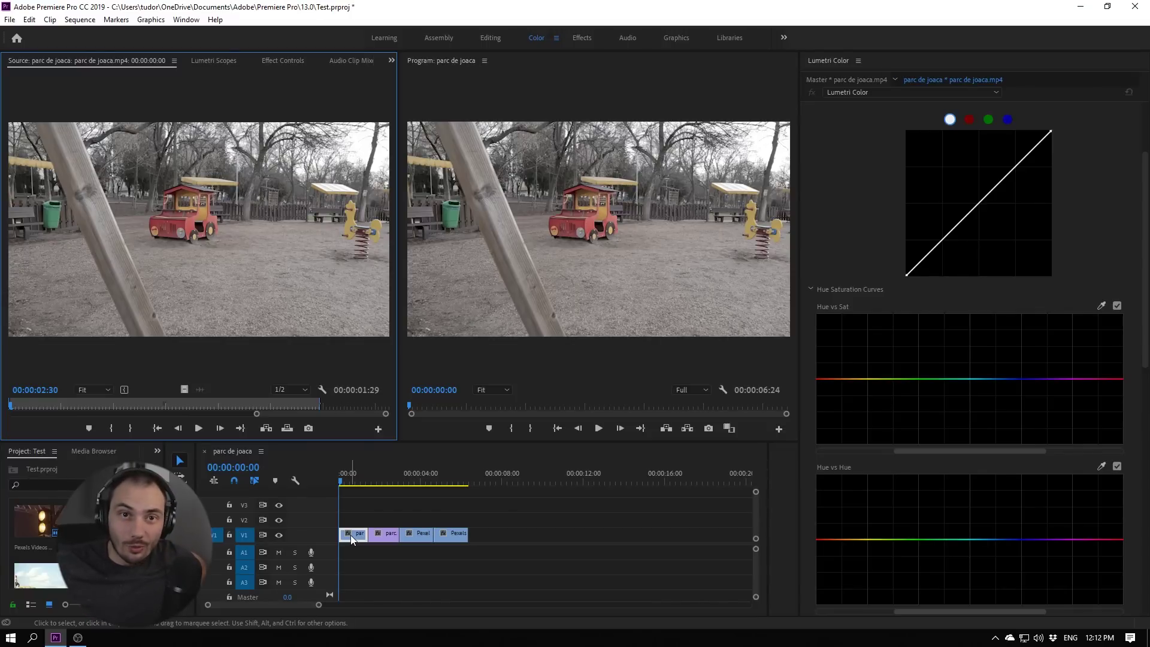
- Save the Test project holding the 'parc de joaca' sequence
{"action": "key", "text": "ctrl+s"}
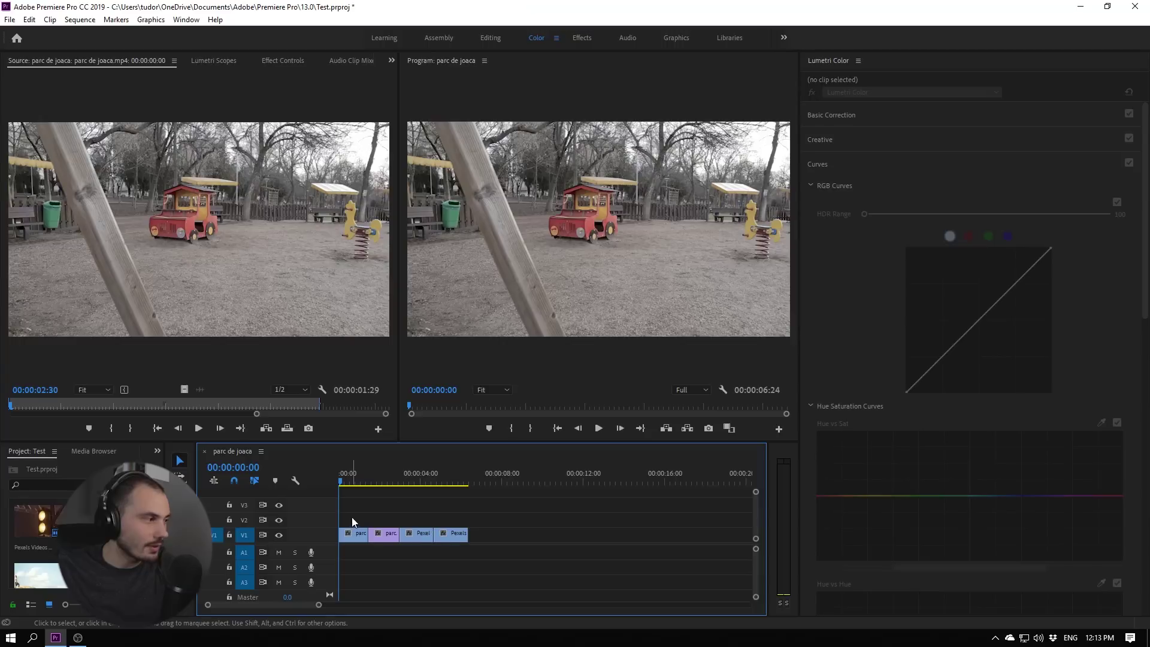
- Marquee-select the four clips on track V1 of the 'parc de joaca' timeline
{"action": "left_click_drag", "start_coordinate": [351, 516], "coordinate": [530, 558]}
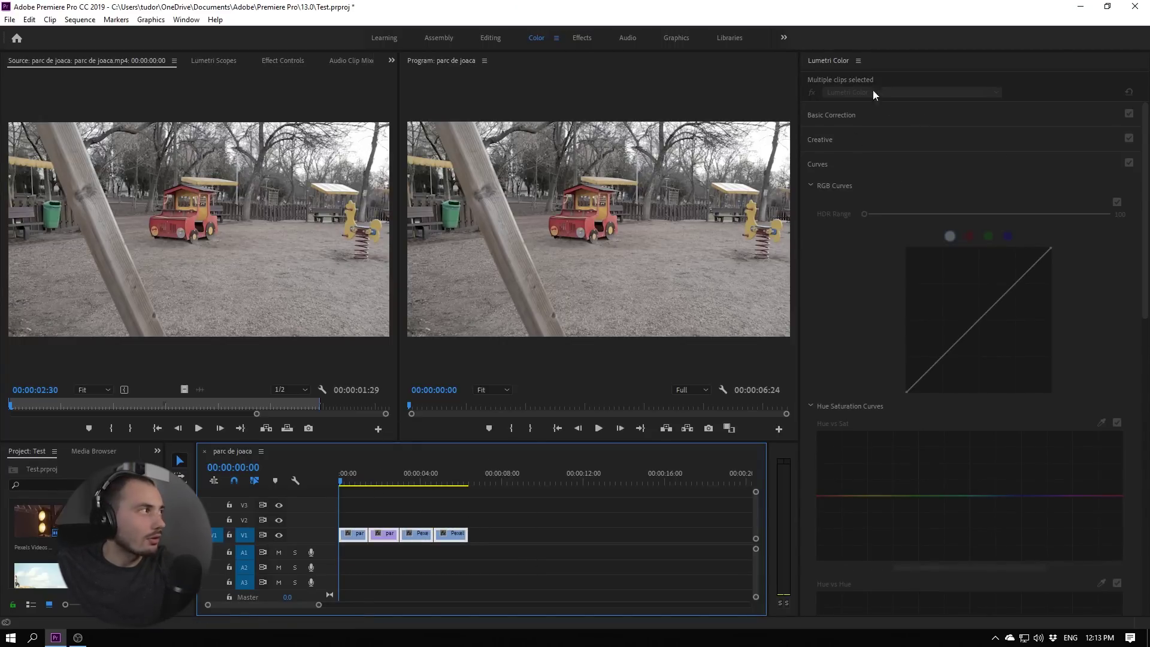
- Show the Lumetri Color panel from the Window menu and select only the first clip on V1
{"action": "left_click", "coordinate": [182, 19]}
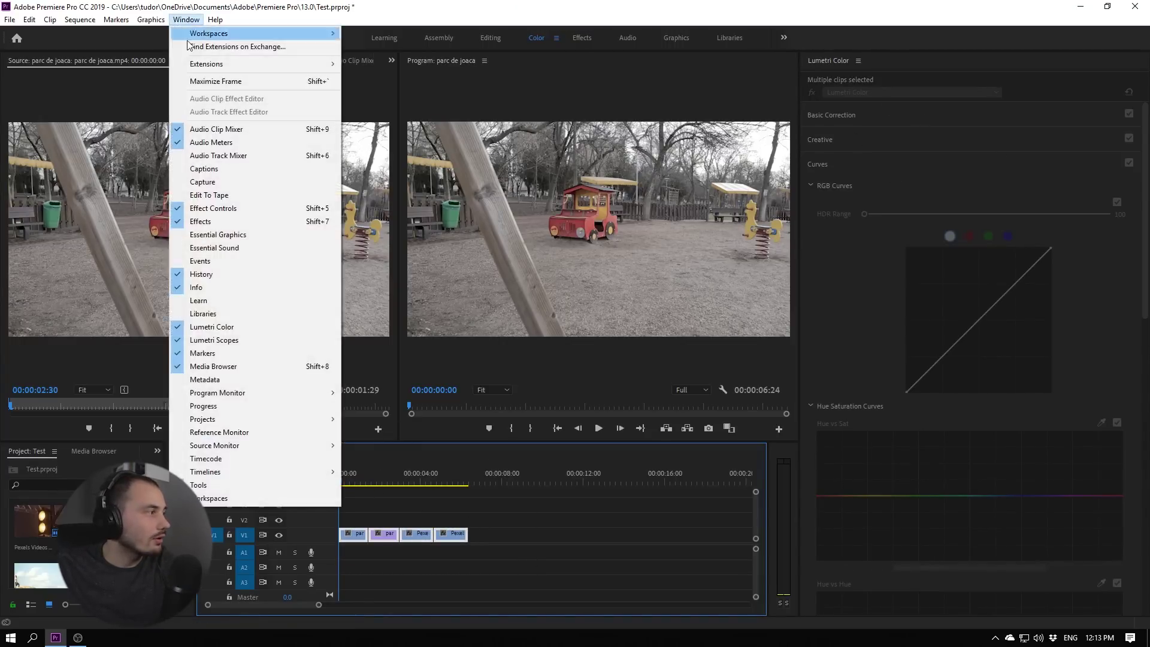
{"action": "left_click", "coordinate": [246, 328]}
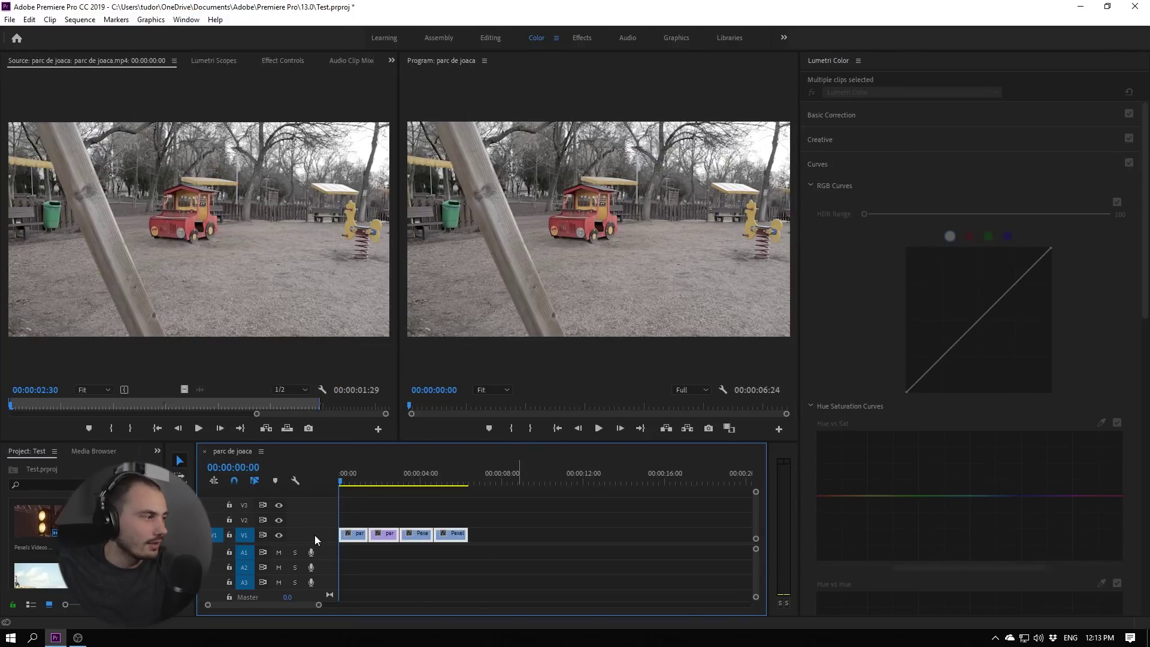
{"action": "left_click", "coordinate": [354, 533]}
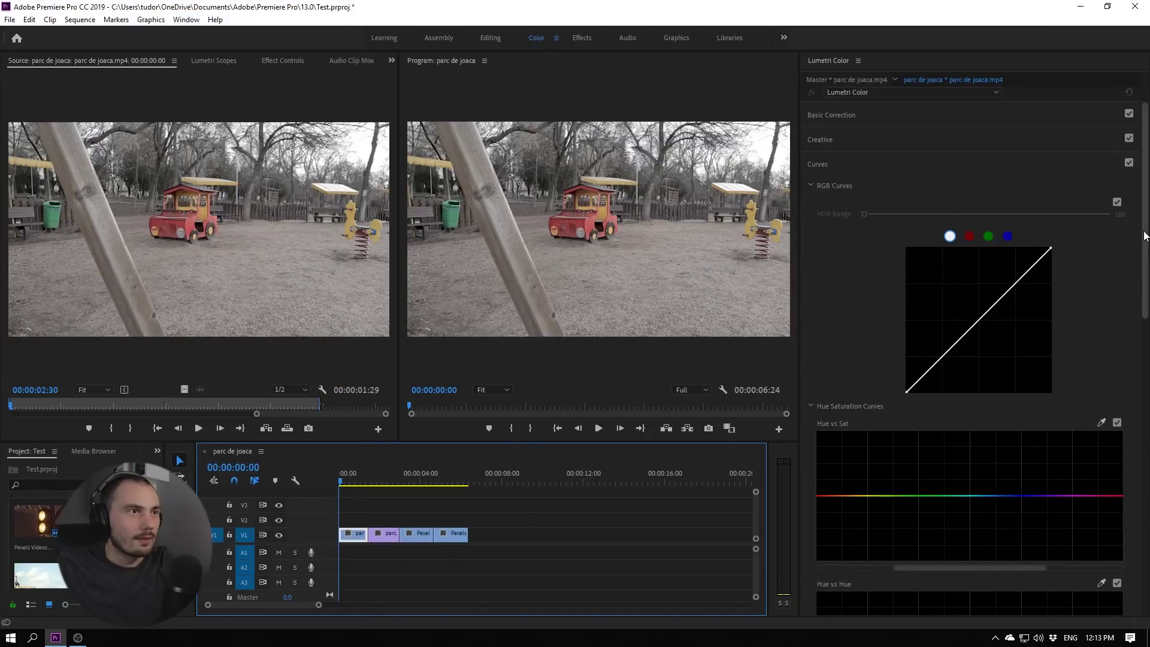
{"action": "left_click", "coordinate": [878, 111]}
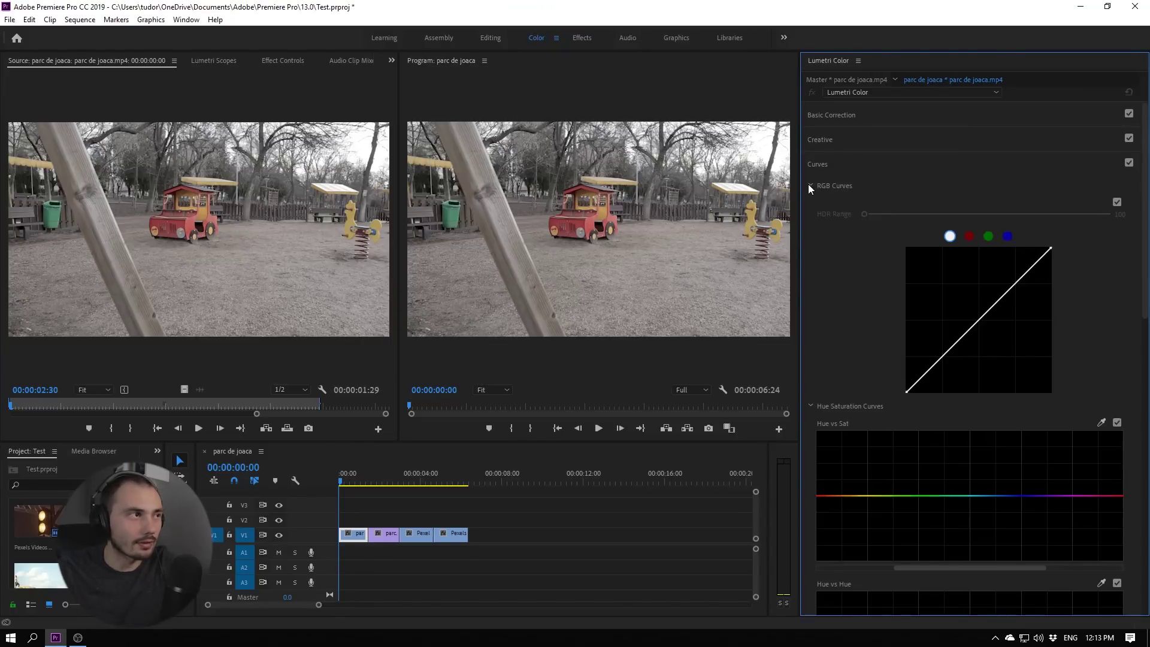
- Collapse the RGB Curves section and review the still-flat Hue Saturation Curves below it
{"action": "left_click", "coordinate": [809, 186]}
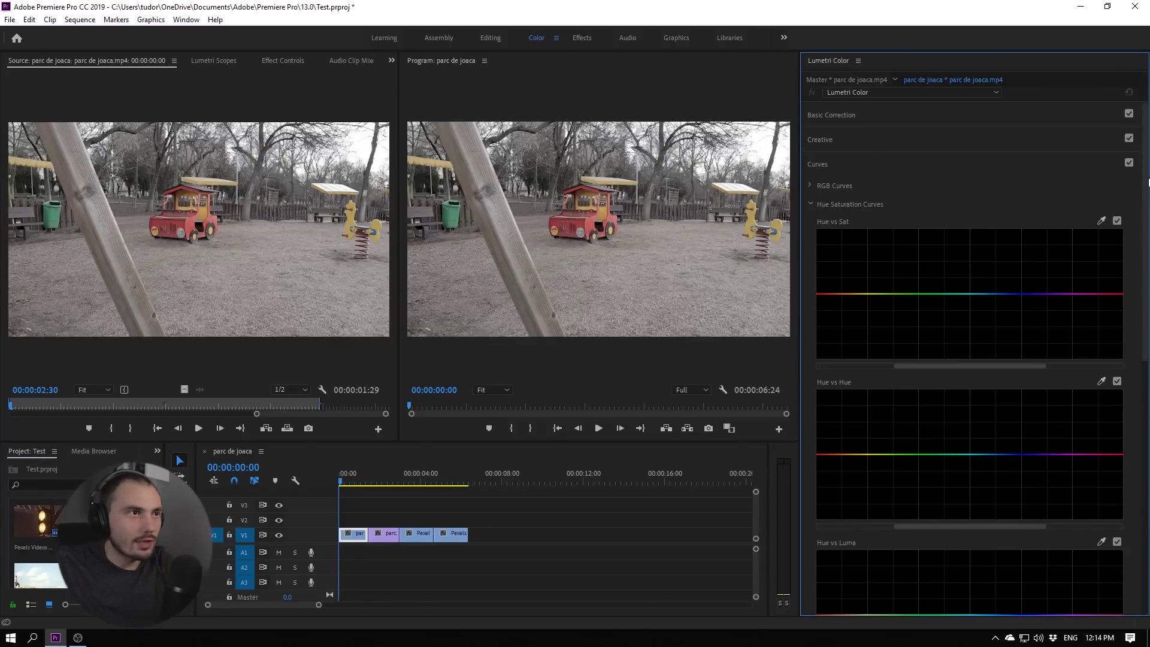
{"action": "scroll", "coordinate": [845, 207], "scroll_direction": "down", "scroll_amount": 5}
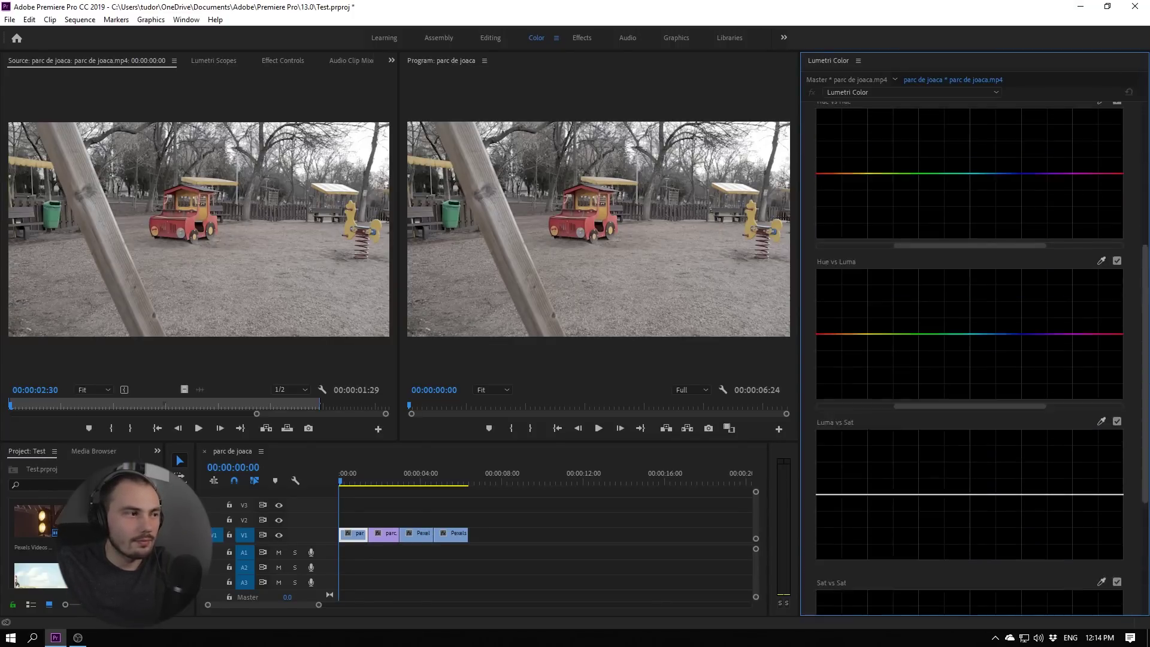
{"action": "scroll", "coordinate": [970, 360], "scroll_direction": "up", "scroll_amount": 5}
{"action": "scroll", "coordinate": [822, 371], "scroll_direction": "up", "scroll_amount": 1}
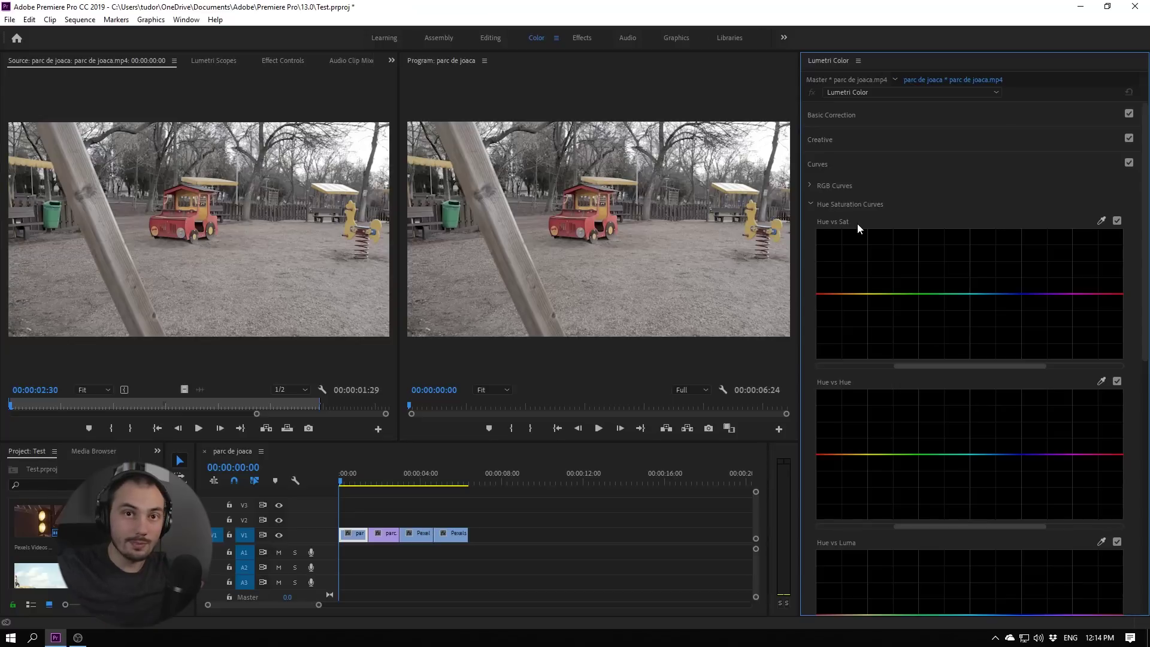
- Eyedrop the red car onto the Hue vs Sat curve and add a third point between the samples
{"action": "left_click", "coordinate": [1101, 221]}
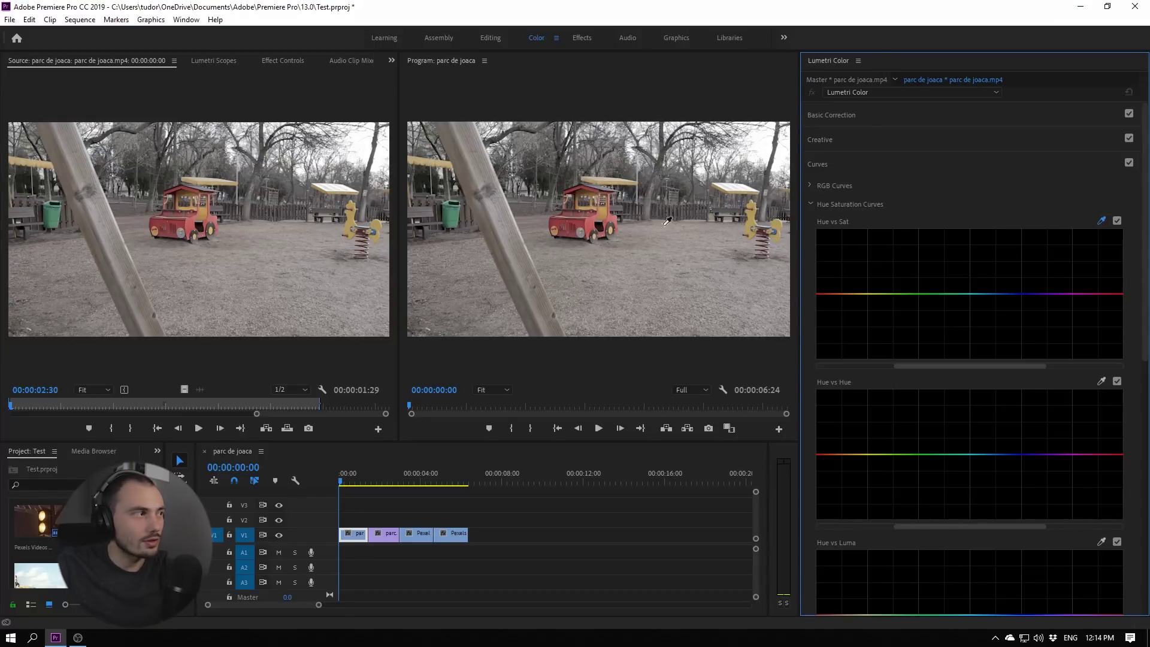
{"action": "left_click", "coordinate": [590, 226]}
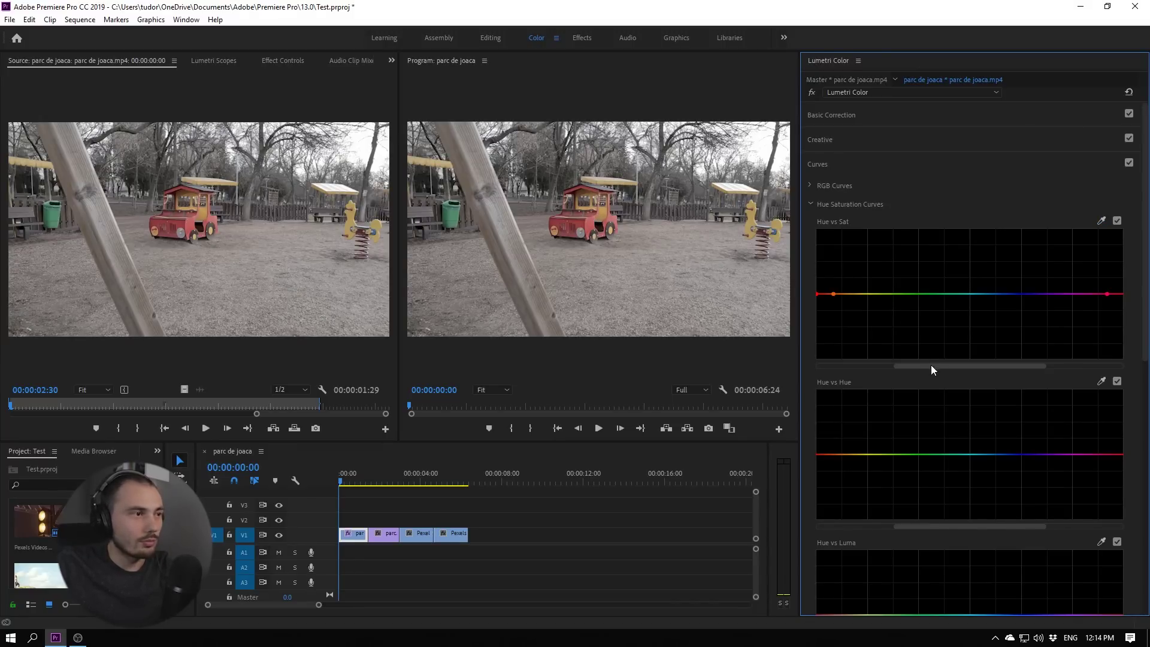
{"action": "left_click_drag", "start_coordinate": [931, 364], "coordinate": [803, 369]}
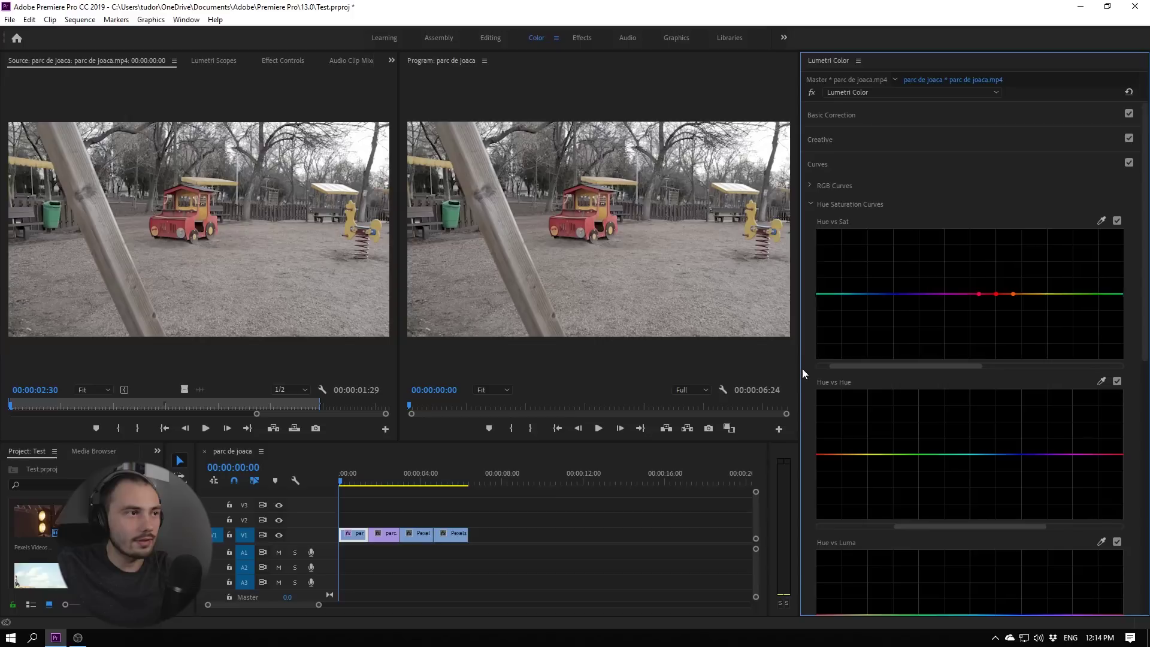
{"action": "left_click", "coordinate": [995, 294]}
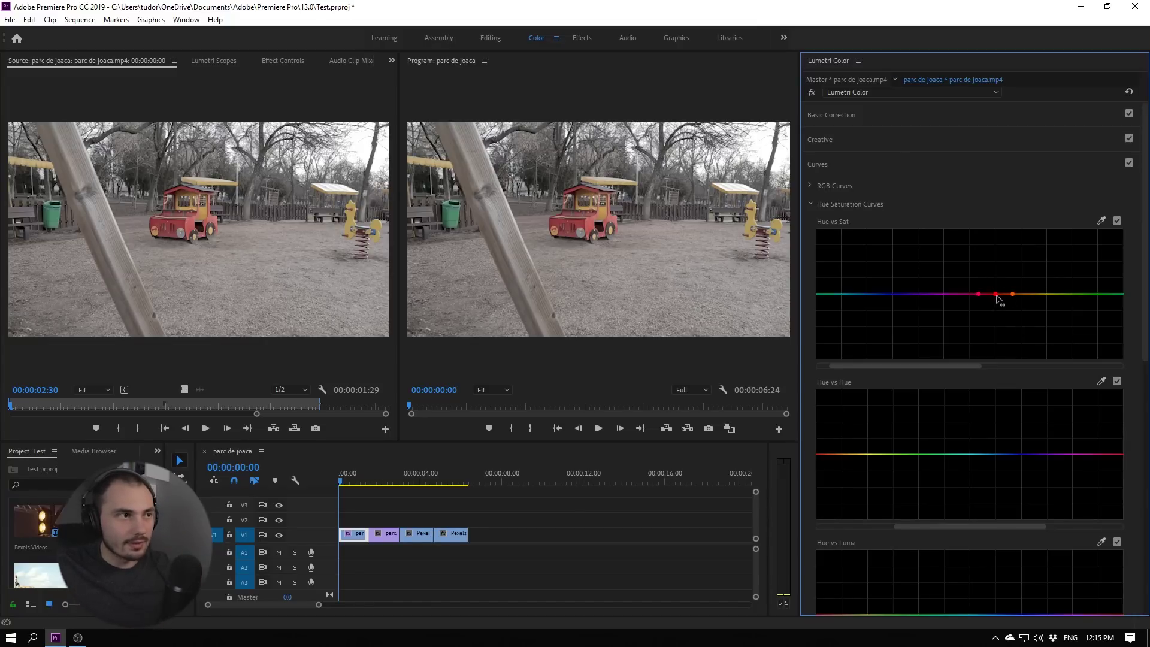
- Try raising and dipping the middle red Hue vs Sat point, settling on a modest peak above the line
{"action": "left_click_drag", "start_coordinate": [996, 294], "coordinate": [997, 242]}
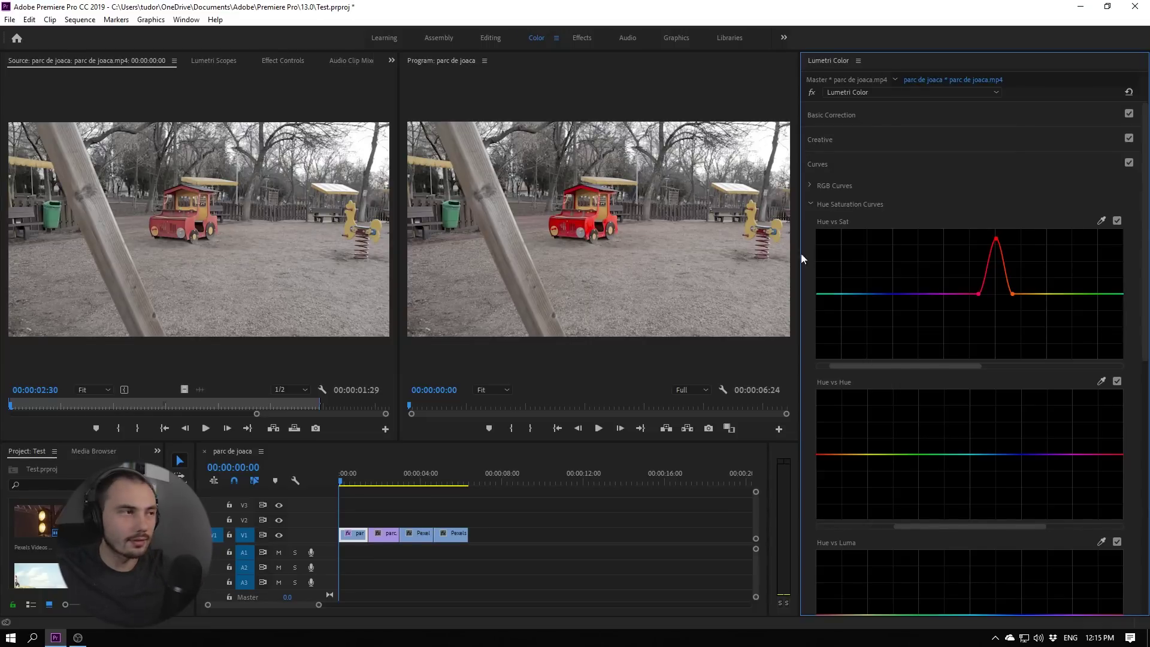
{"action": "mouse_move", "coordinate": [995, 241]}
{"action": "left_mouse_down"}
{"action": "mouse_move", "coordinate": [997, 359]}
{"action": "mouse_move", "coordinate": [1000, 344]}
{"action": "left_mouse_up"}
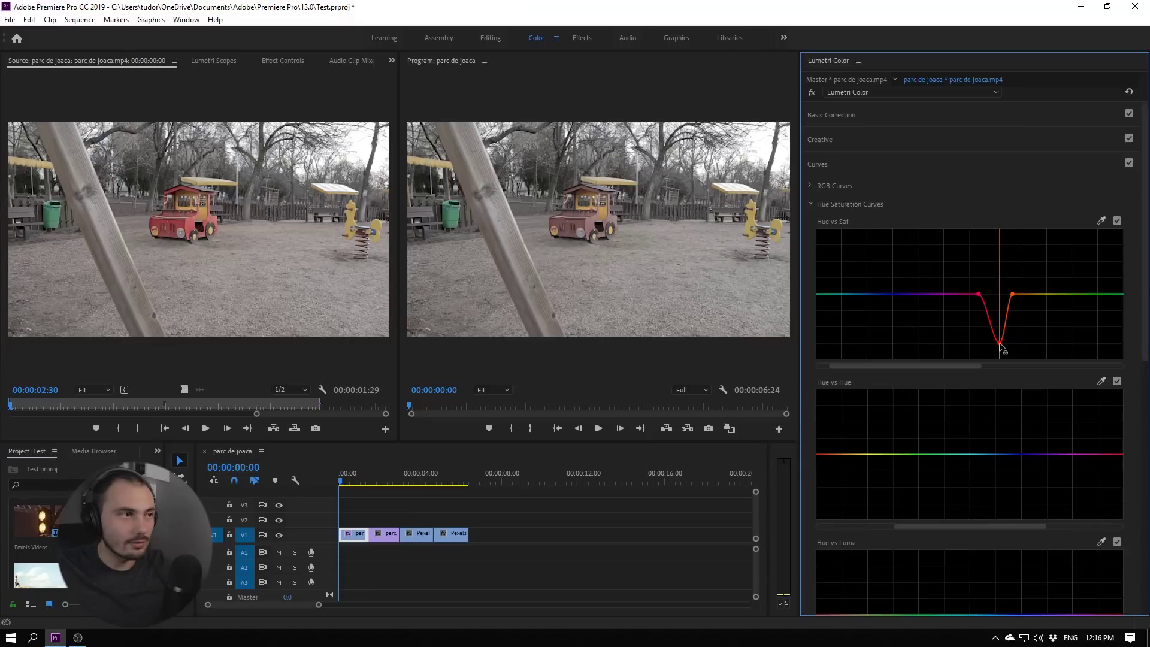
{"action": "left_click_drag", "start_coordinate": [1000, 344], "coordinate": [997, 344]}
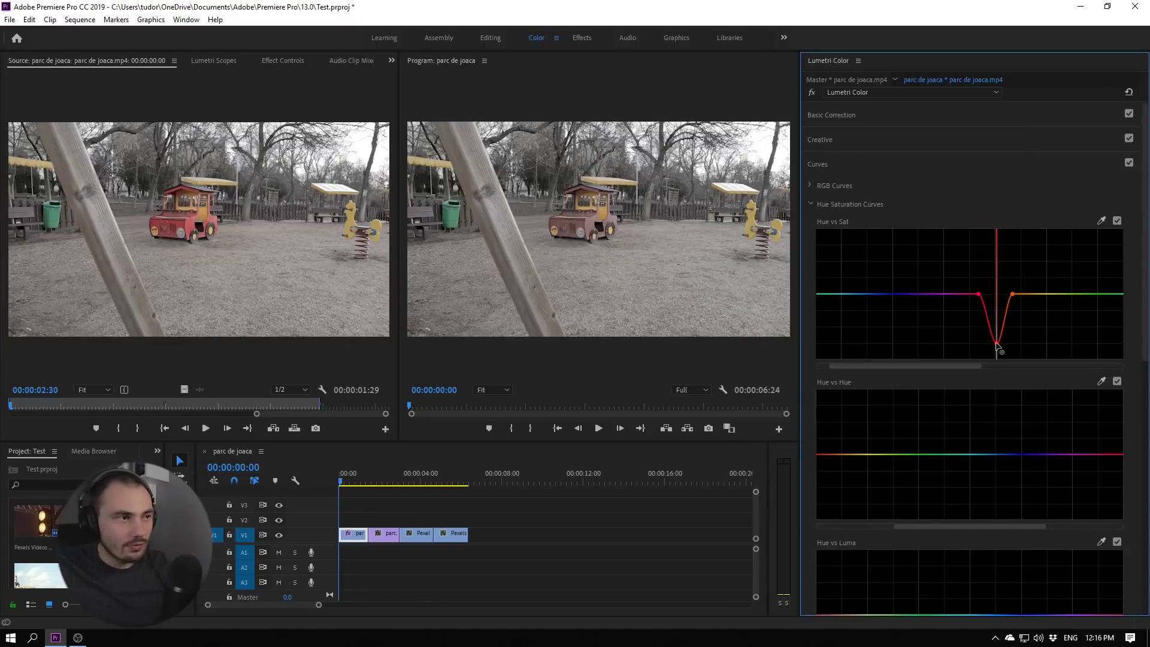
{"action": "left_click_drag", "start_coordinate": [998, 344], "coordinate": [989, 343]}
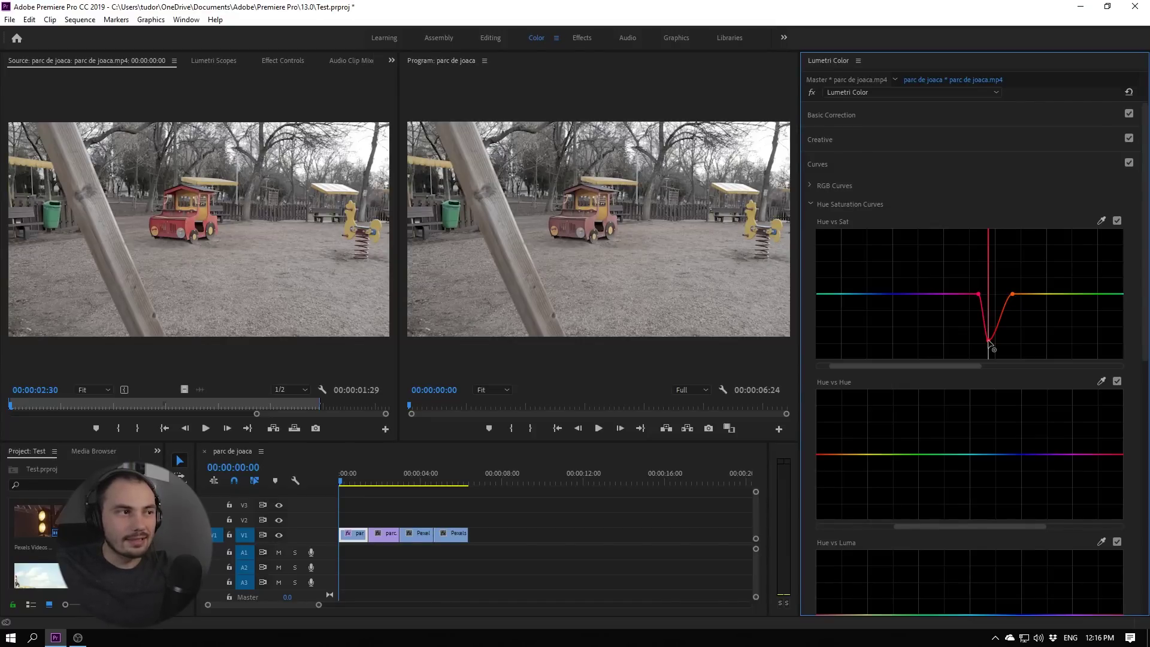
{"action": "left_click_drag", "start_coordinate": [989, 340], "coordinate": [1012, 339]}
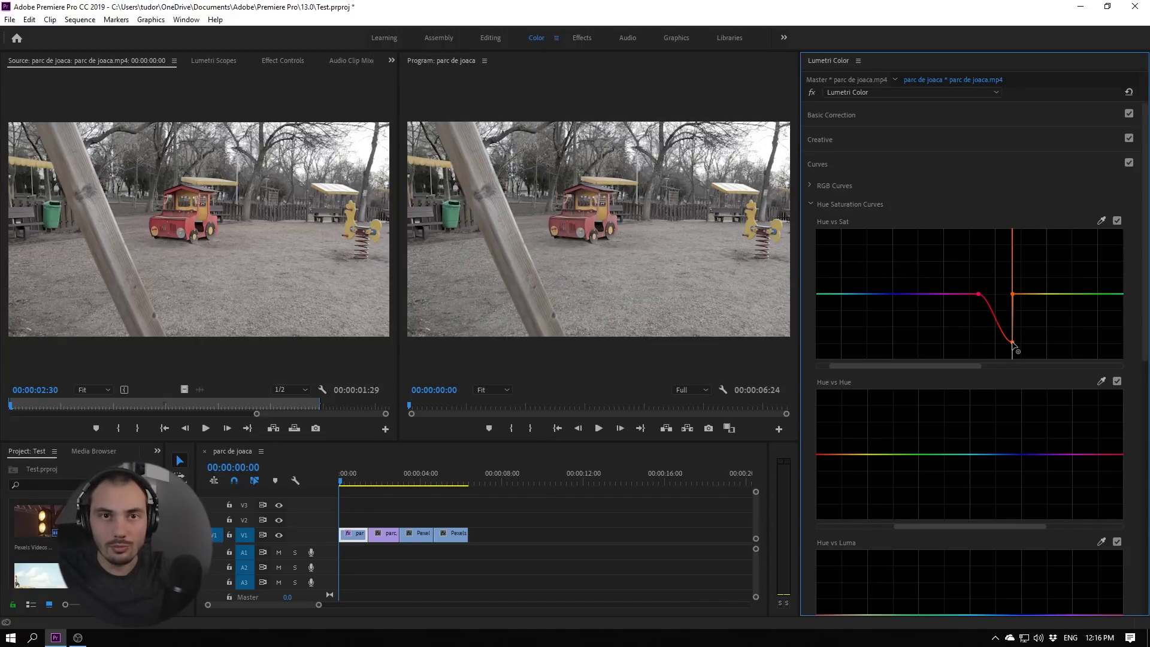
{"action": "left_click_drag", "start_coordinate": [1013, 340], "coordinate": [1010, 285]}
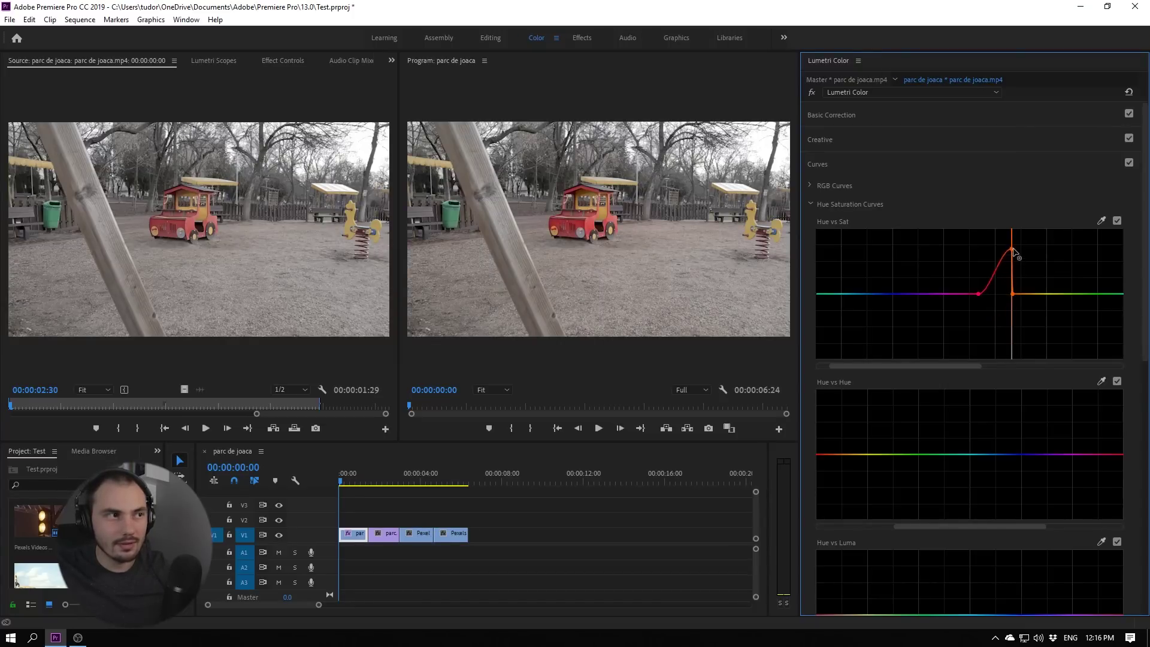
{"action": "mouse_move", "coordinate": [1012, 255]}
{"action": "left_mouse_down"}
{"action": "mouse_move", "coordinate": [1019, 344]}
{"action": "mouse_move", "coordinate": [997, 328]}
{"action": "left_mouse_up"}
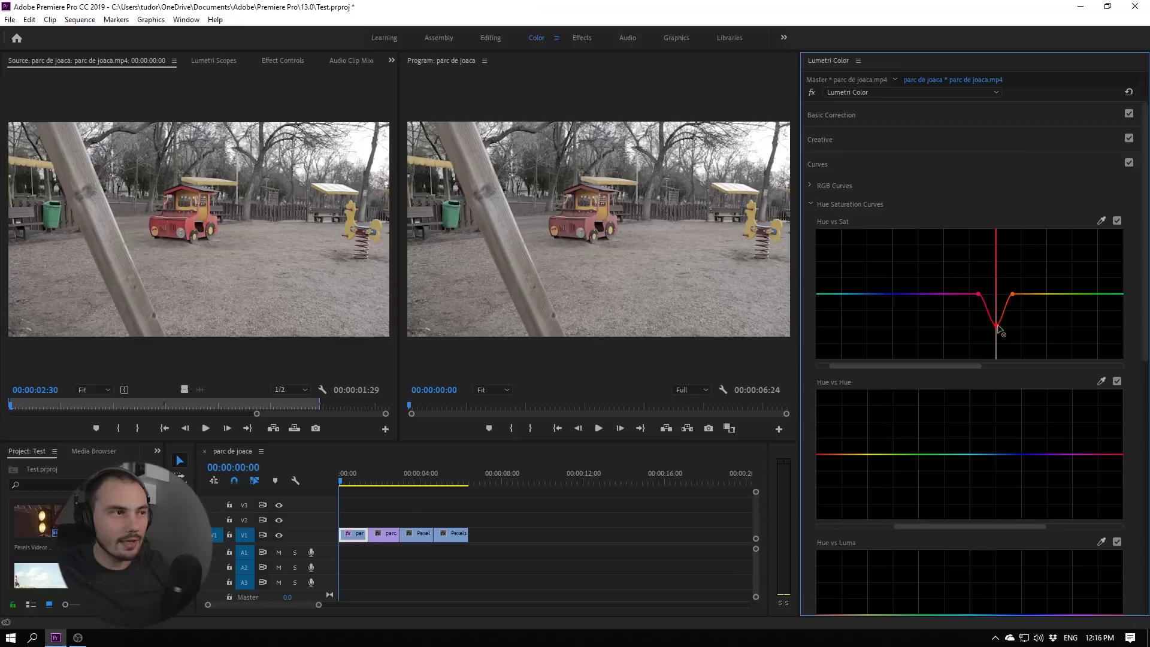
{"action": "left_click_drag", "start_coordinate": [995, 327], "coordinate": [996, 277]}
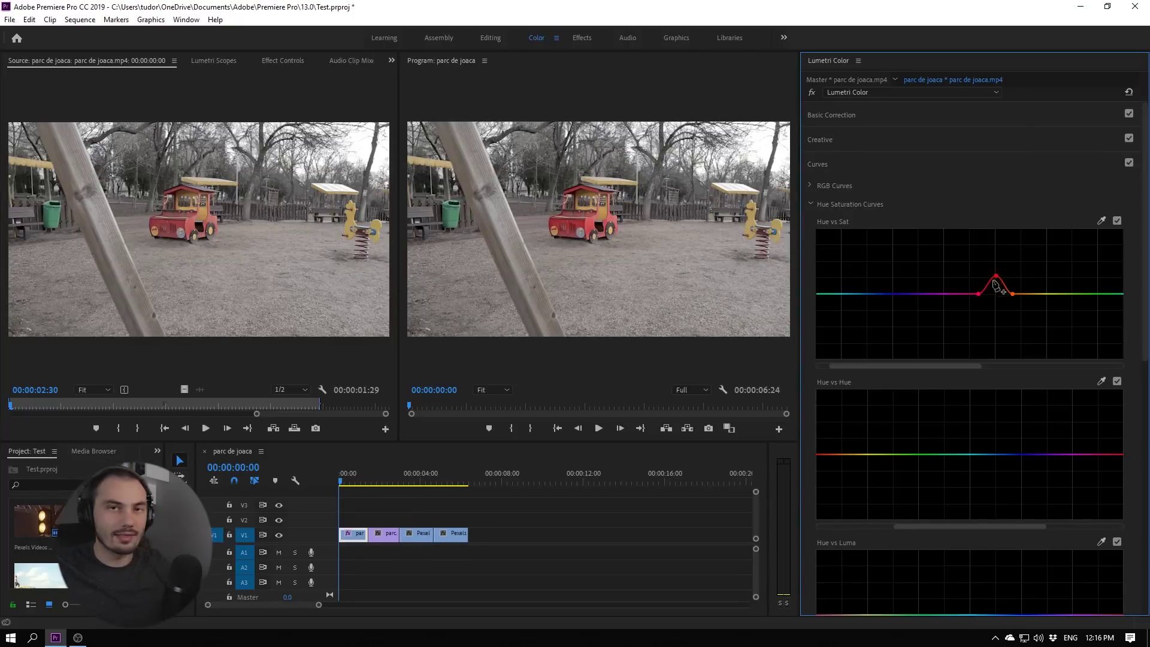
- Sample the yellow toy and green bin hues onto Hue vs Sat and raise each into a saturation peak
{"action": "left_click", "coordinate": [1101, 221]}
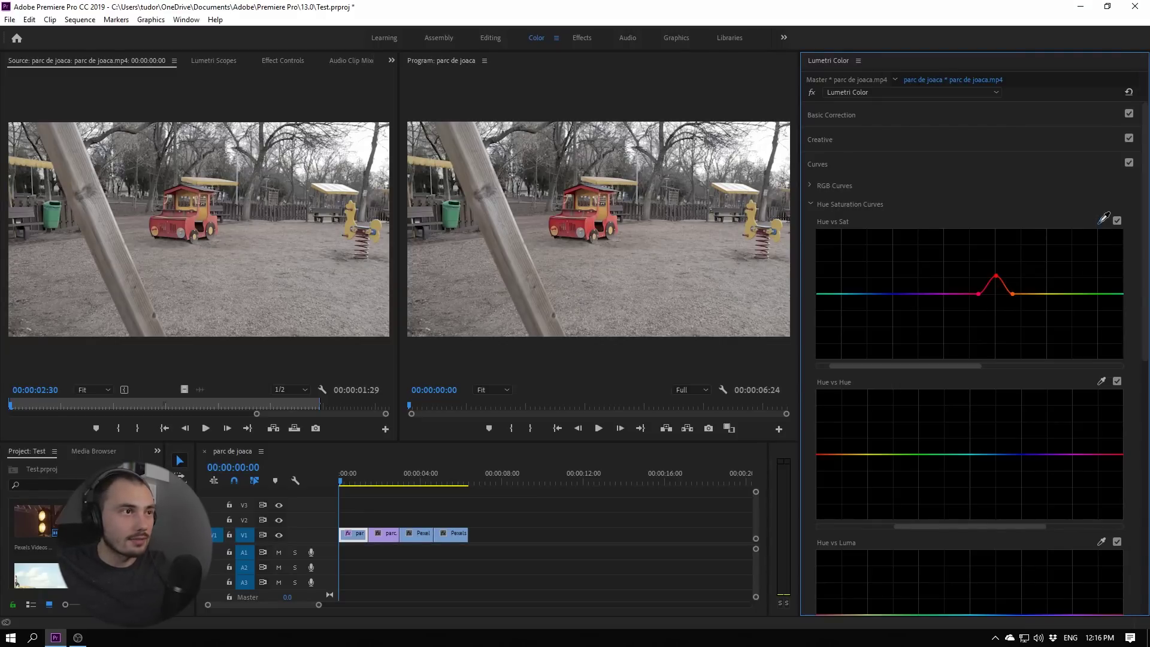
{"action": "left_click", "coordinate": [752, 220]}
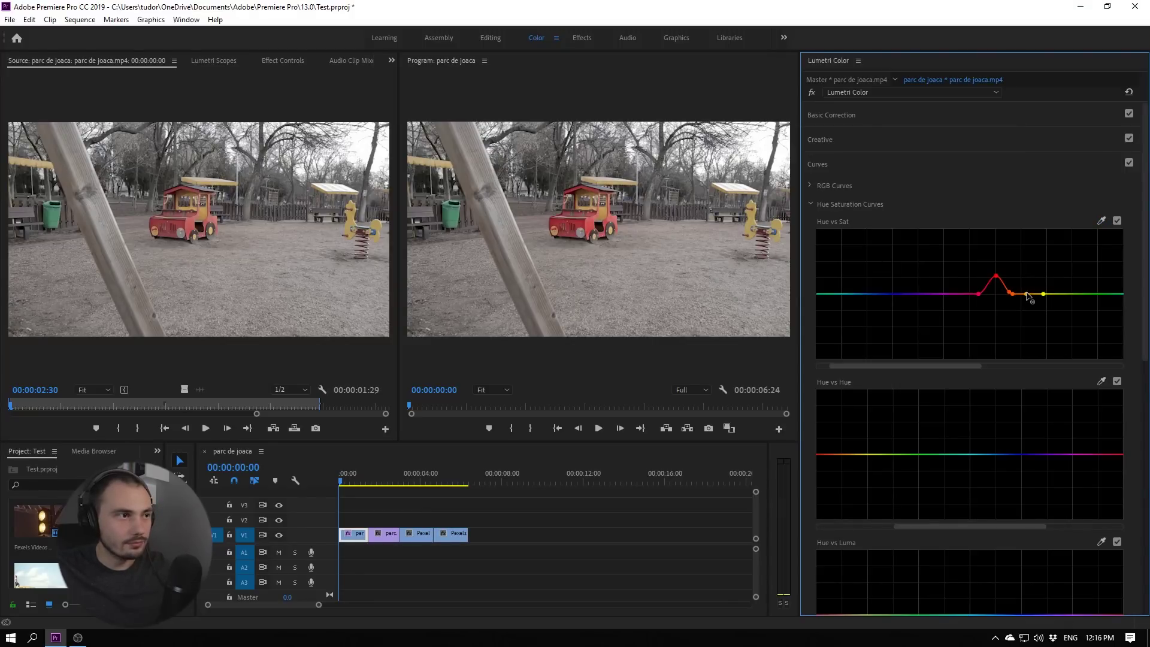
{"action": "left_click_drag", "start_coordinate": [1027, 295], "coordinate": [1031, 281]}
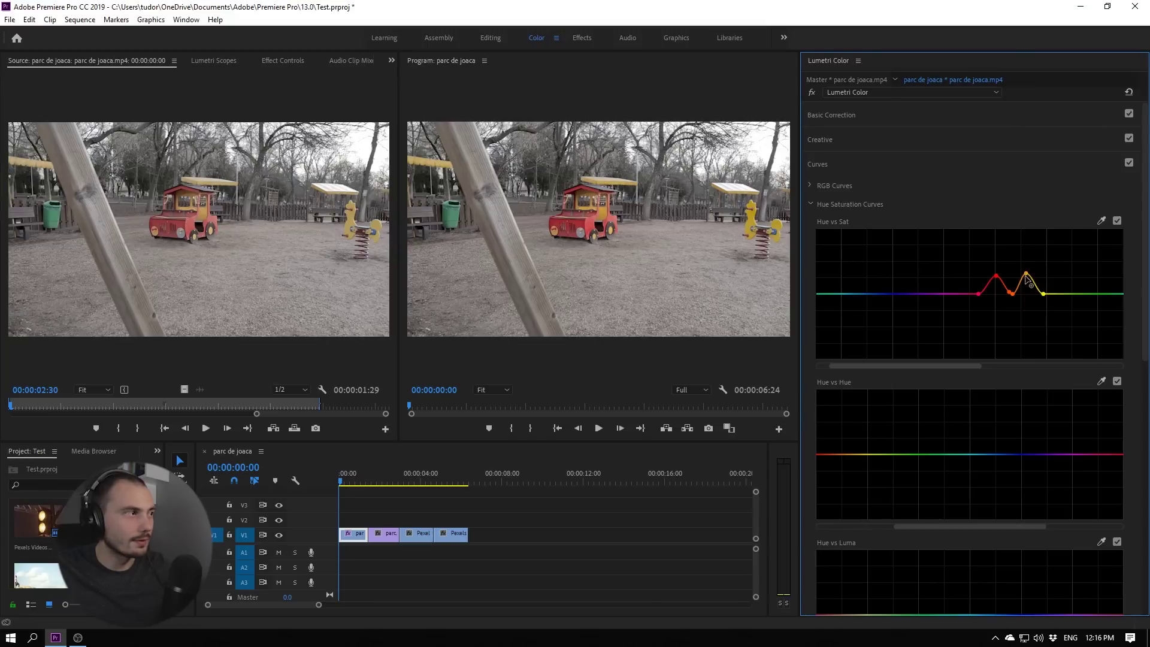
{"action": "left_click", "coordinate": [1102, 221]}
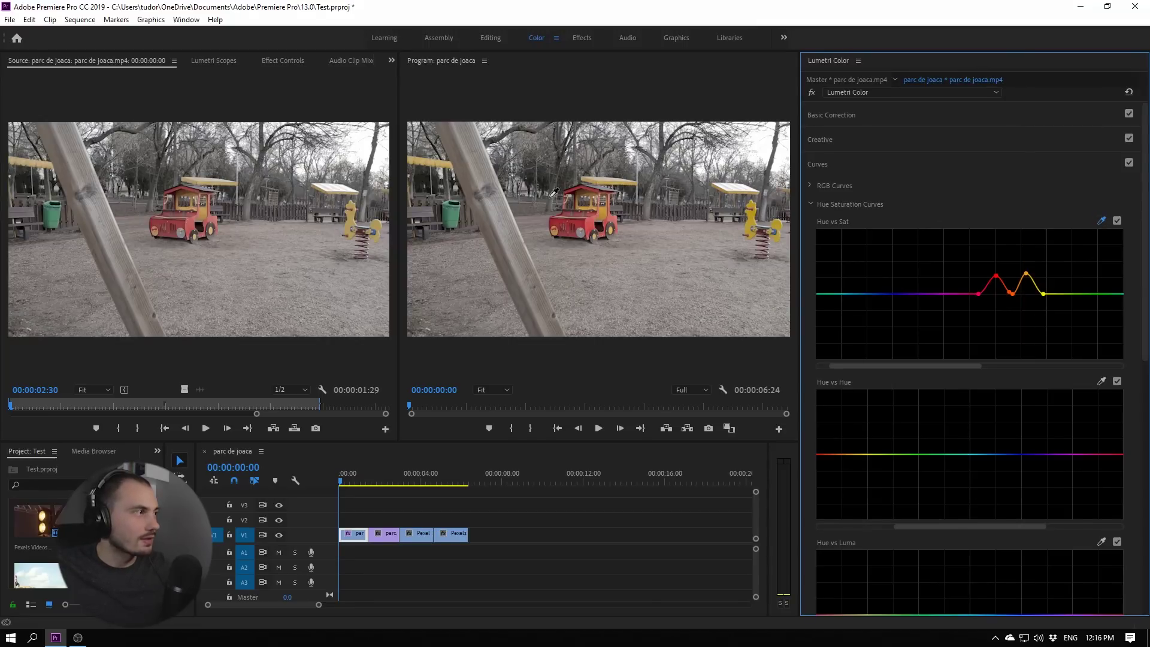
{"action": "left_click", "coordinate": [457, 209]}
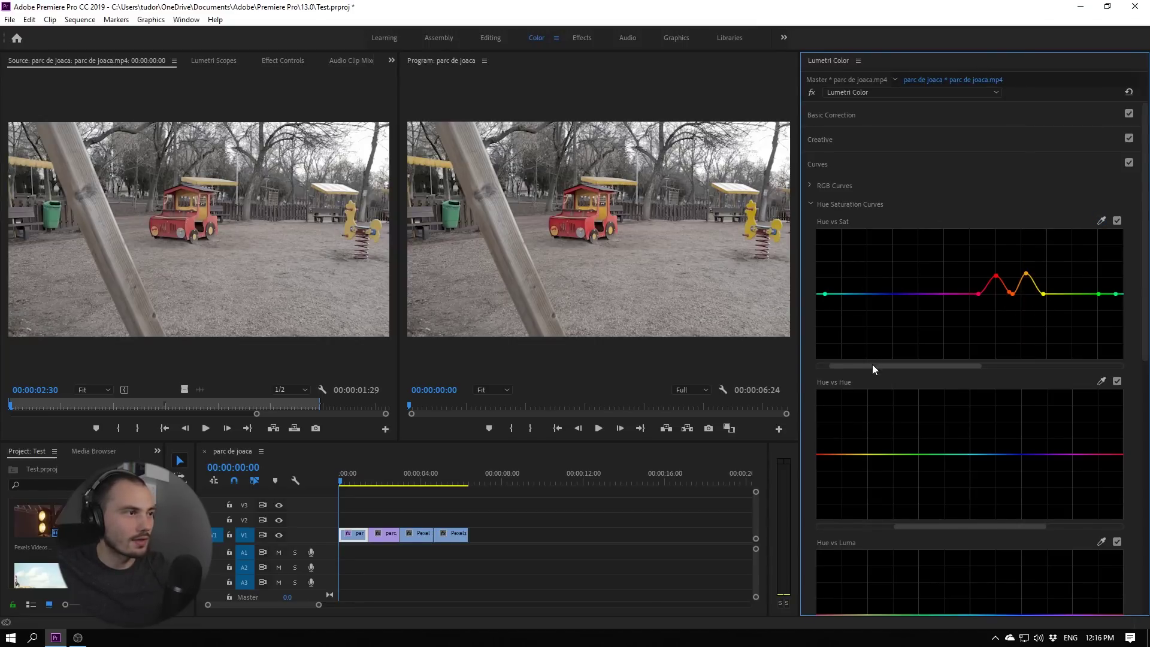
{"action": "left_click_drag", "start_coordinate": [872, 364], "coordinate": [823, 368]}
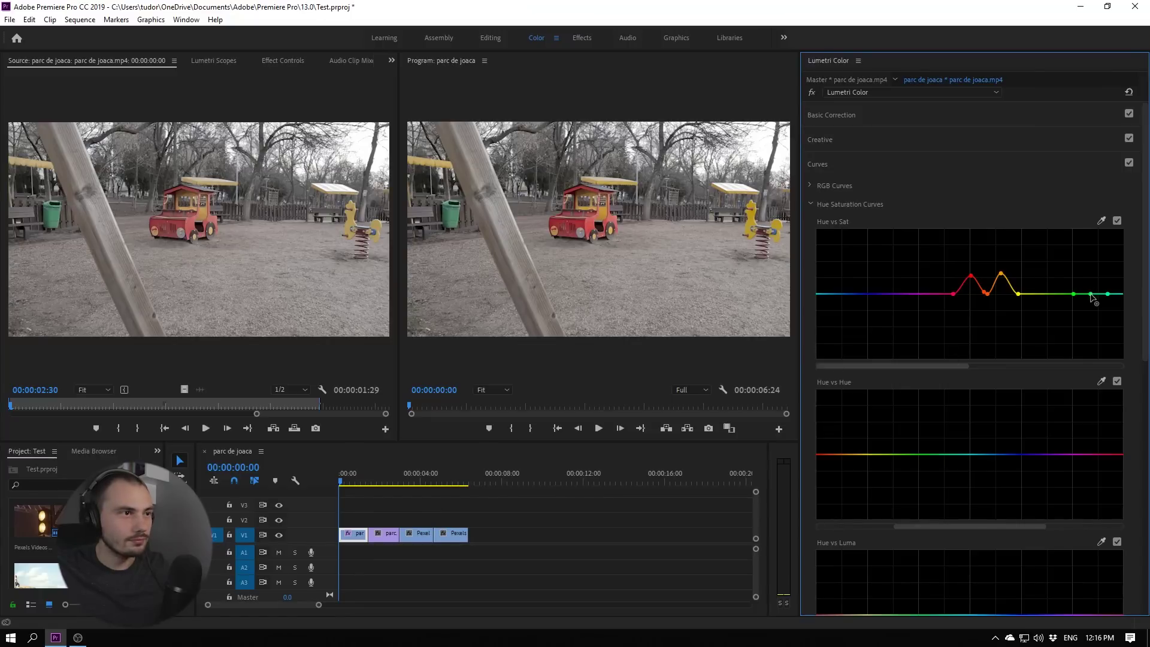
{"action": "left_click_drag", "start_coordinate": [1090, 294], "coordinate": [1091, 272]}
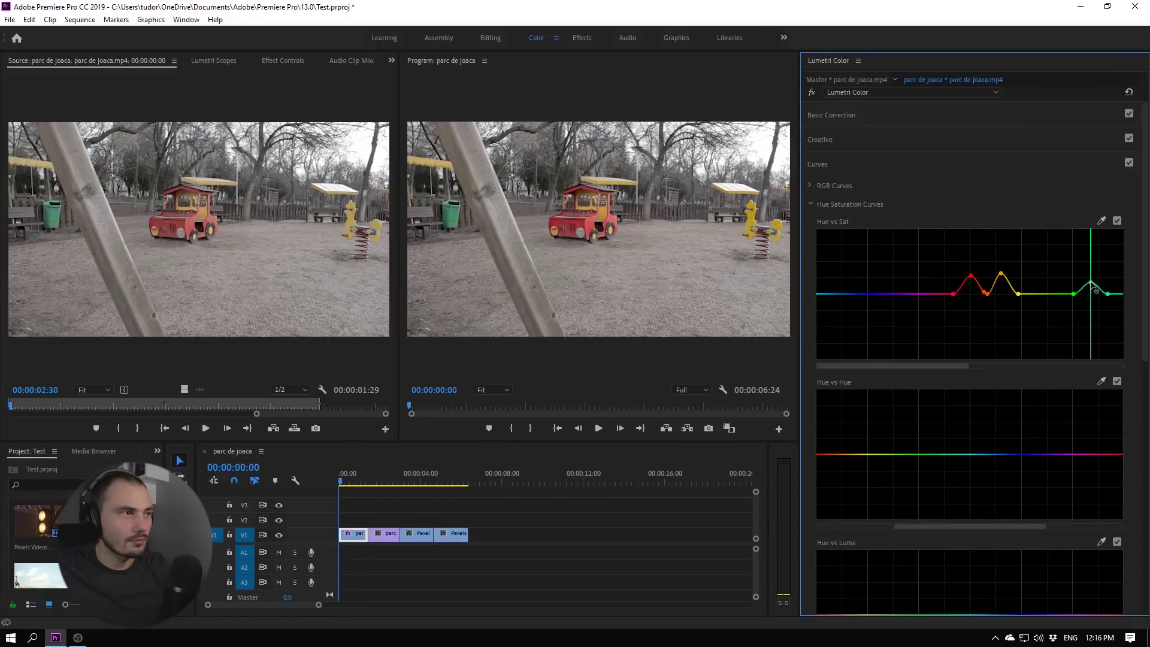
- Toggle the Hue vs Sat curve off and on twice to compare, leaving it enabled
{"action": "left_click", "coordinate": [1118, 221]}
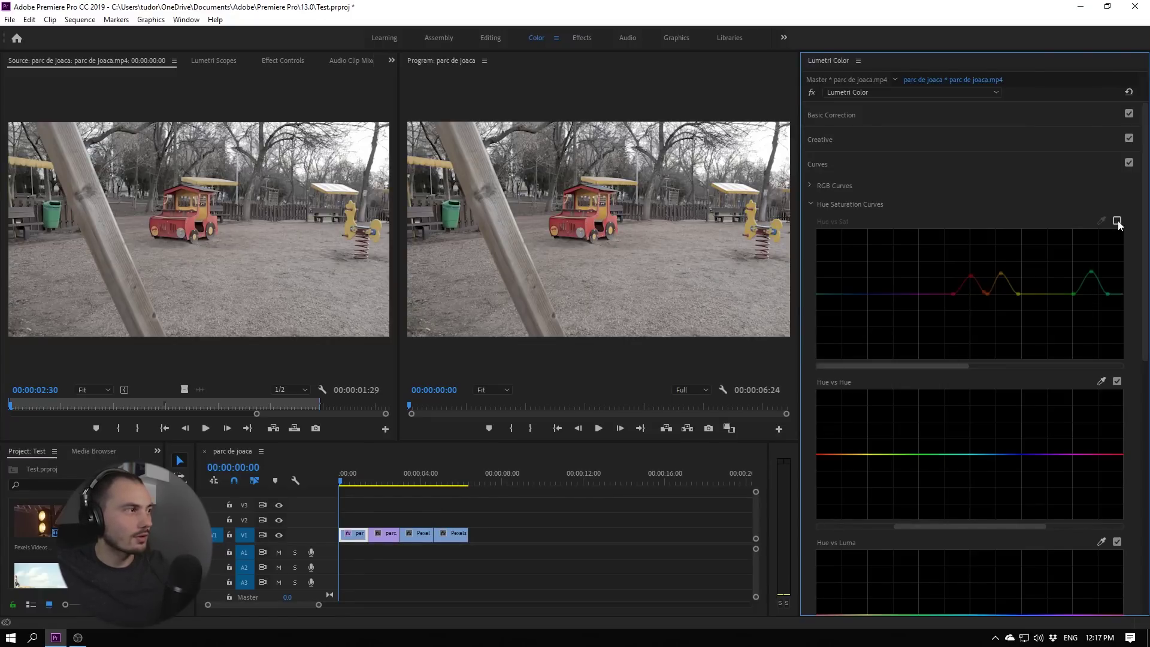
{"action": "left_click", "coordinate": [1117, 221]}
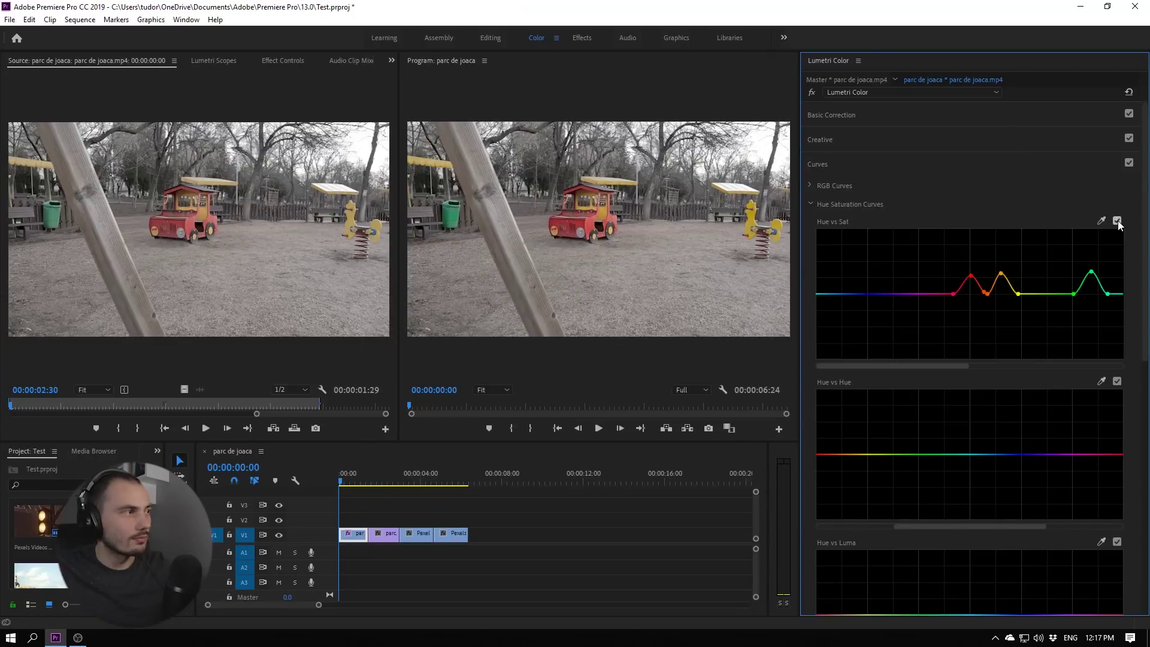
{"action": "left_click", "coordinate": [1117, 221]}
{"action": "left_click", "coordinate": [1117, 221]}
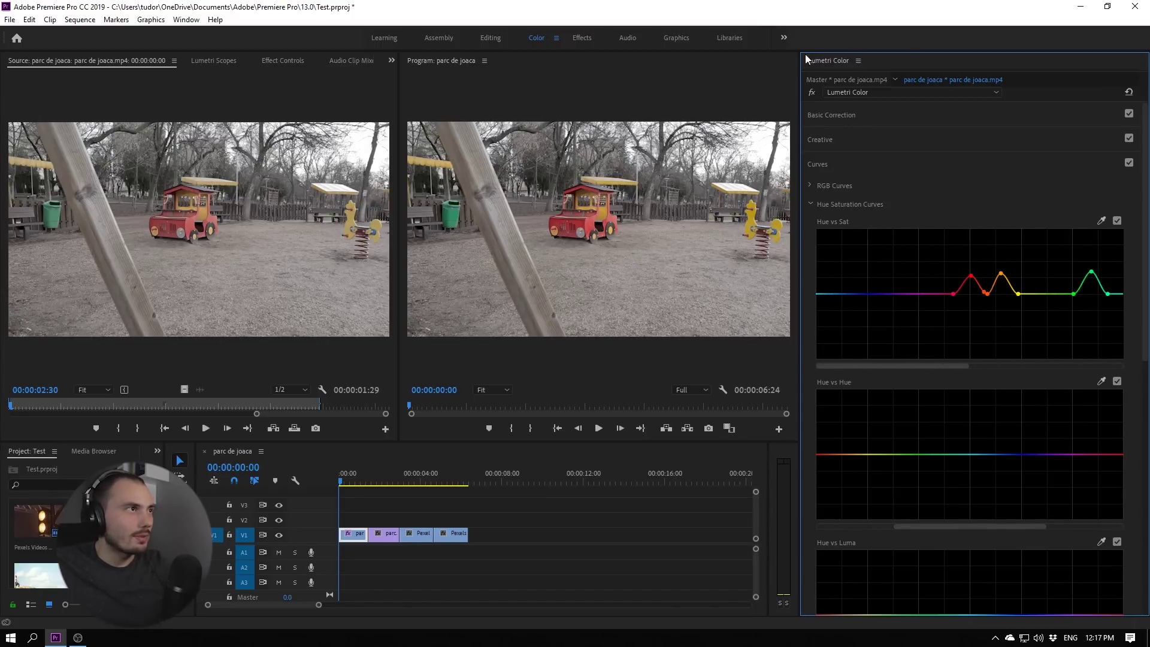
- Dock the Lumetri Color panel among the Source monitor tabs beside a wider Program monitor
{"action": "left_click_drag", "start_coordinate": [821, 62], "coordinate": [316, 69]}
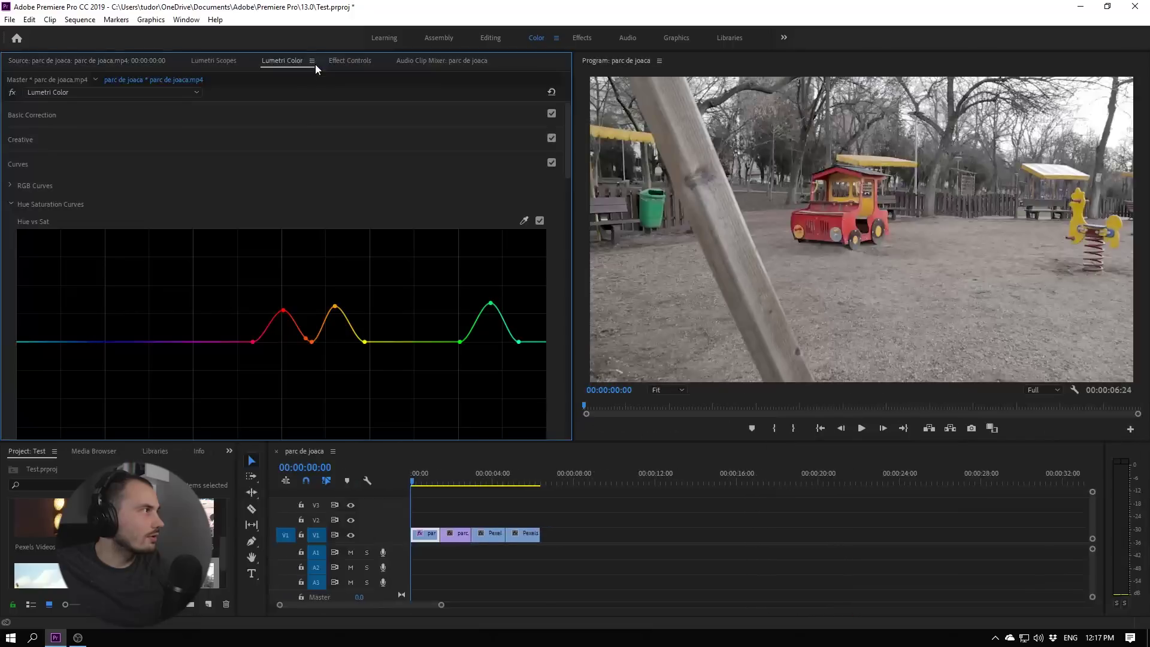
{"action": "scroll", "coordinate": [565, 166], "scroll_direction": "down", "scroll_amount": 5}
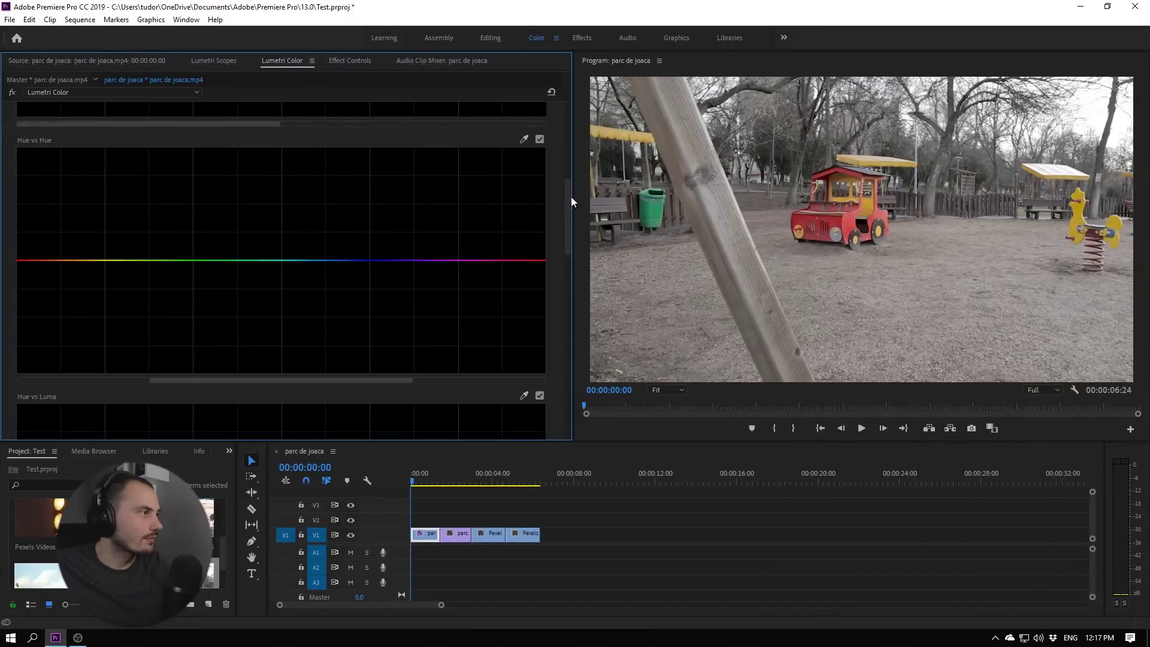
{"action": "scroll", "coordinate": [570, 222], "scroll_direction": "up", "scroll_amount": 2}
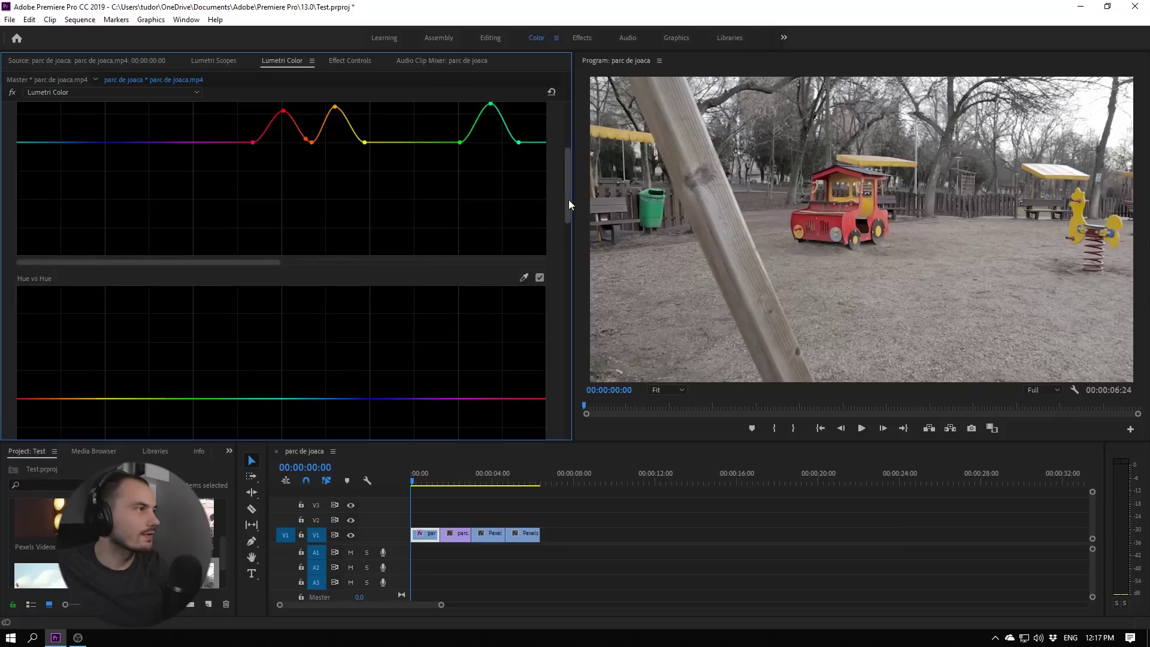
- Shape the red Hue vs Sat peak into a tall narrow spike and zoom the Program monitor to 200%
{"action": "scroll", "coordinate": [572, 183], "scroll_direction": "up", "scroll_amount": 2}
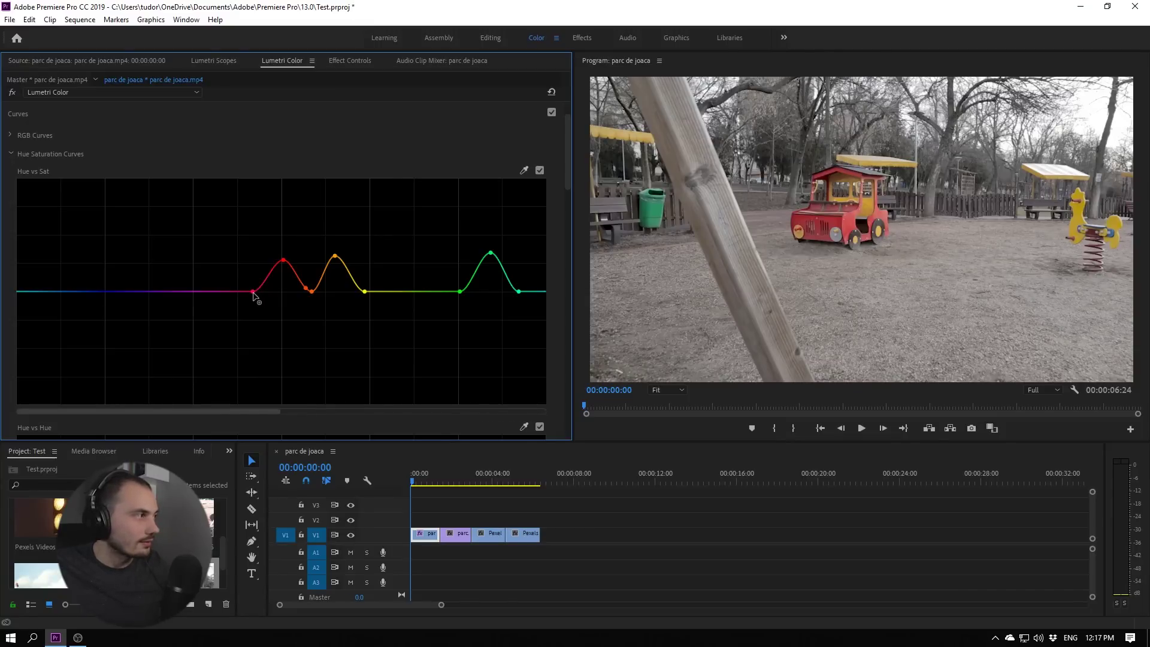
{"action": "left_click_drag", "start_coordinate": [253, 293], "coordinate": [286, 295]}
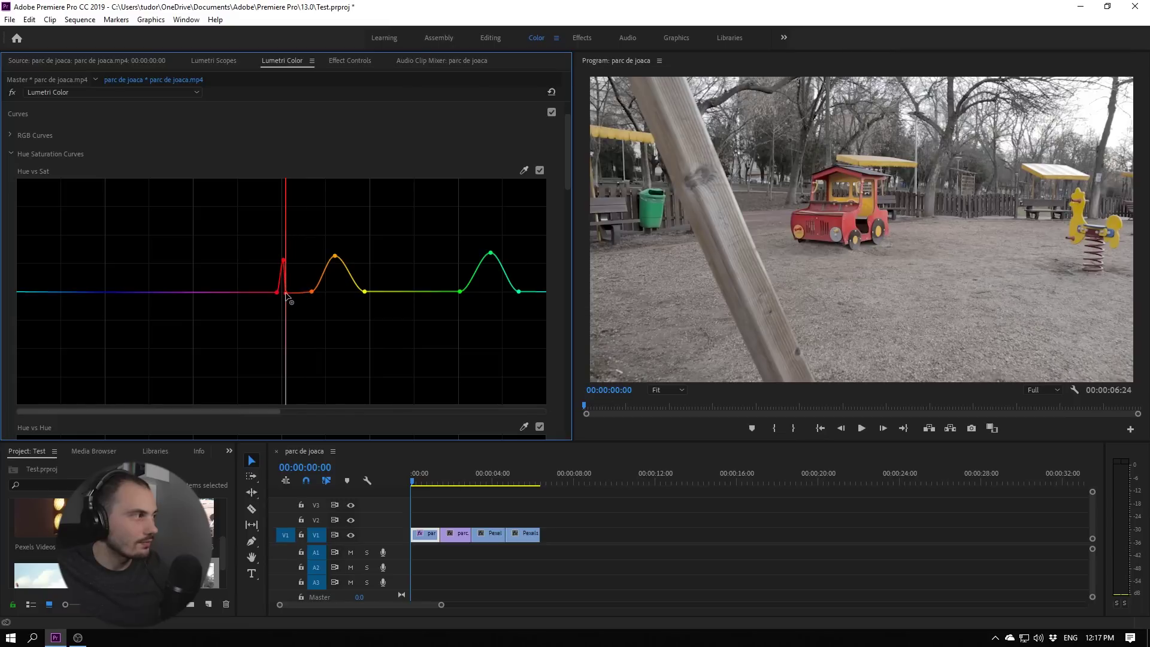
{"action": "double_click", "coordinate": [287, 283]}
{"action": "key", "text": "ctrl+z"}
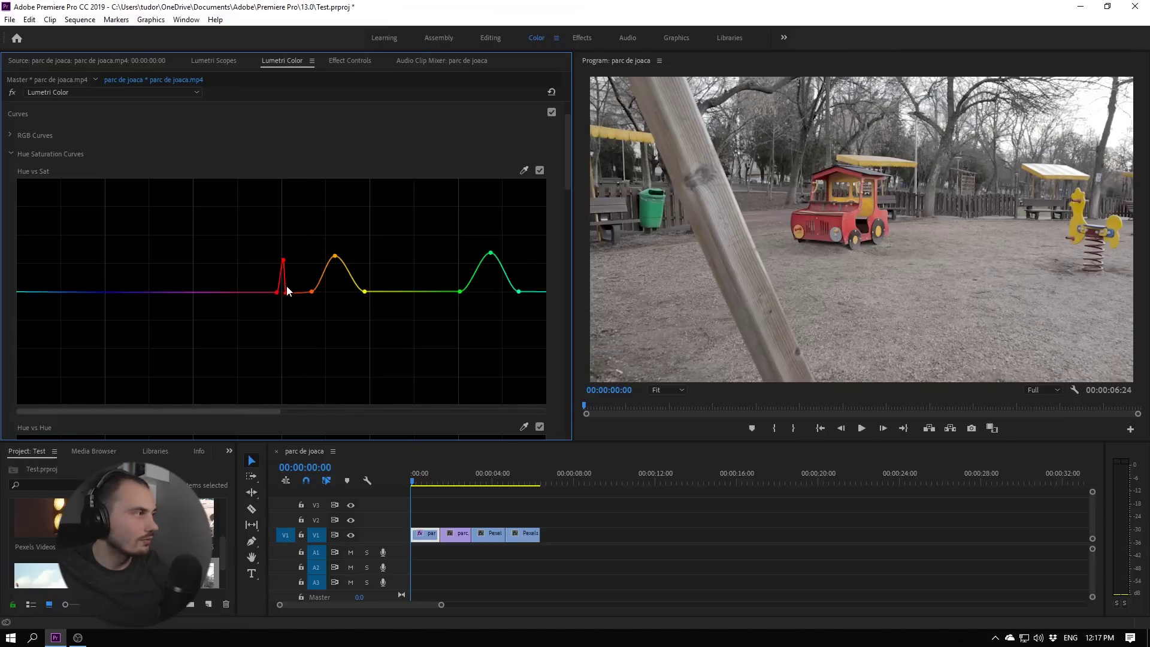
{"action": "left_click_drag", "start_coordinate": [284, 251], "coordinate": [284, 185]}
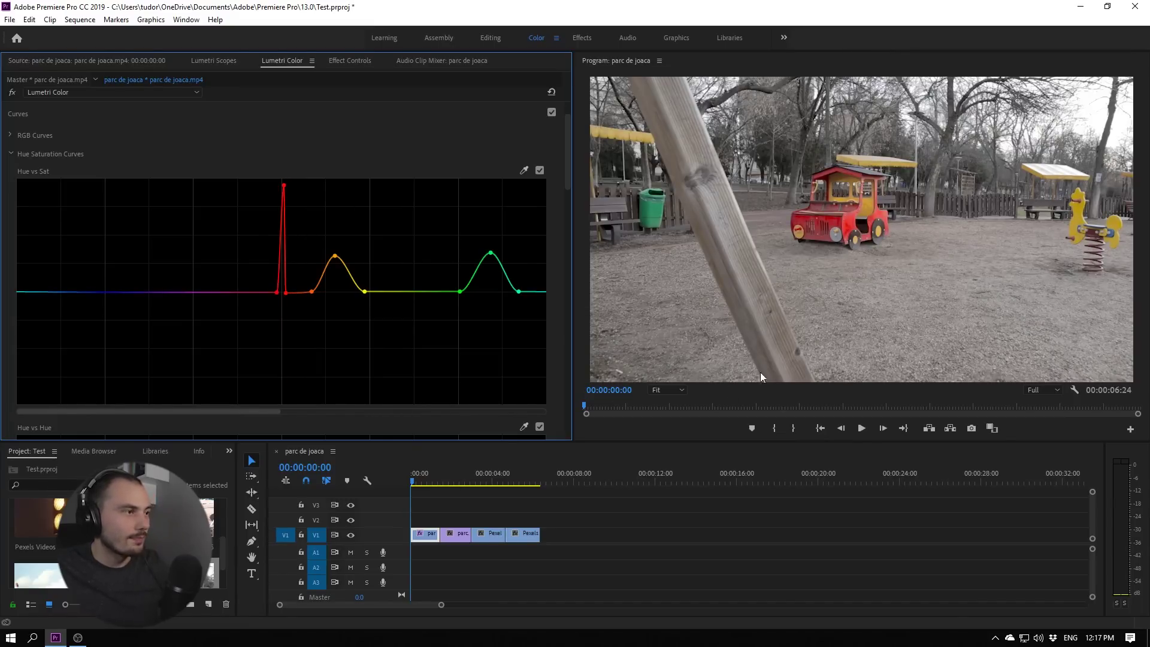
{"action": "left_click", "coordinate": [668, 390]}
{"action": "left_click", "coordinate": [670, 495]}
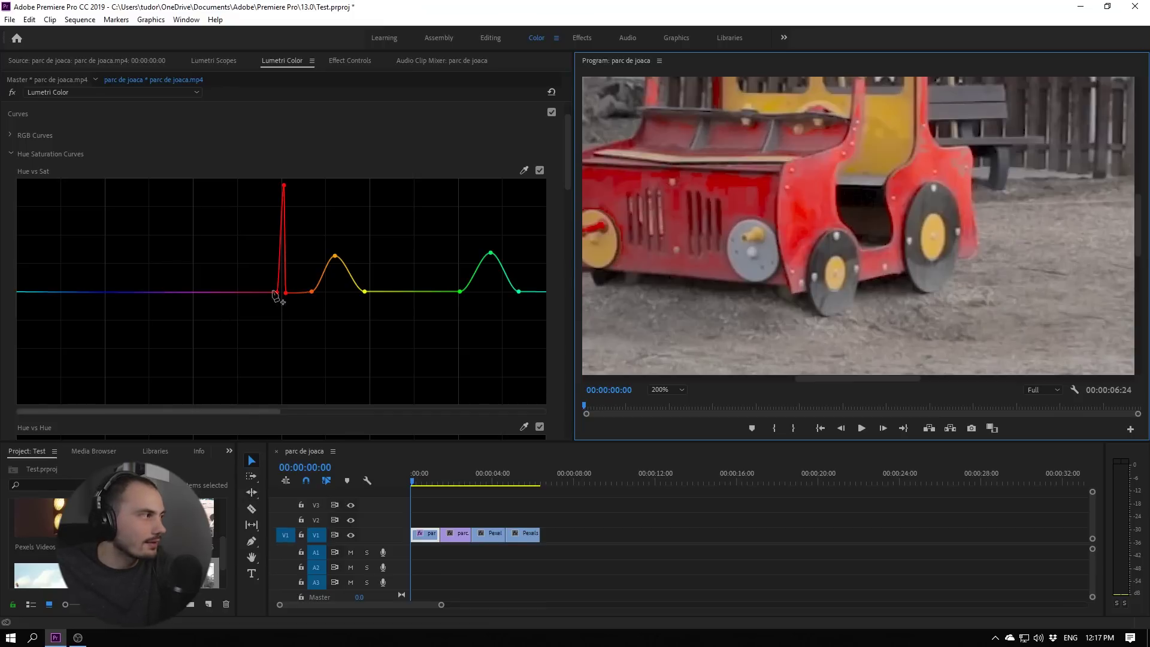
- Widen and lower the red Hue vs Sat spike into a softer bump matching the yellow and green peaks
{"action": "mouse_move", "coordinate": [277, 292]}
{"action": "left_mouse_down"}
{"action": "mouse_move", "coordinate": [248, 294]}
{"action": "mouse_move", "coordinate": [301, 293]}
{"action": "left_mouse_up"}
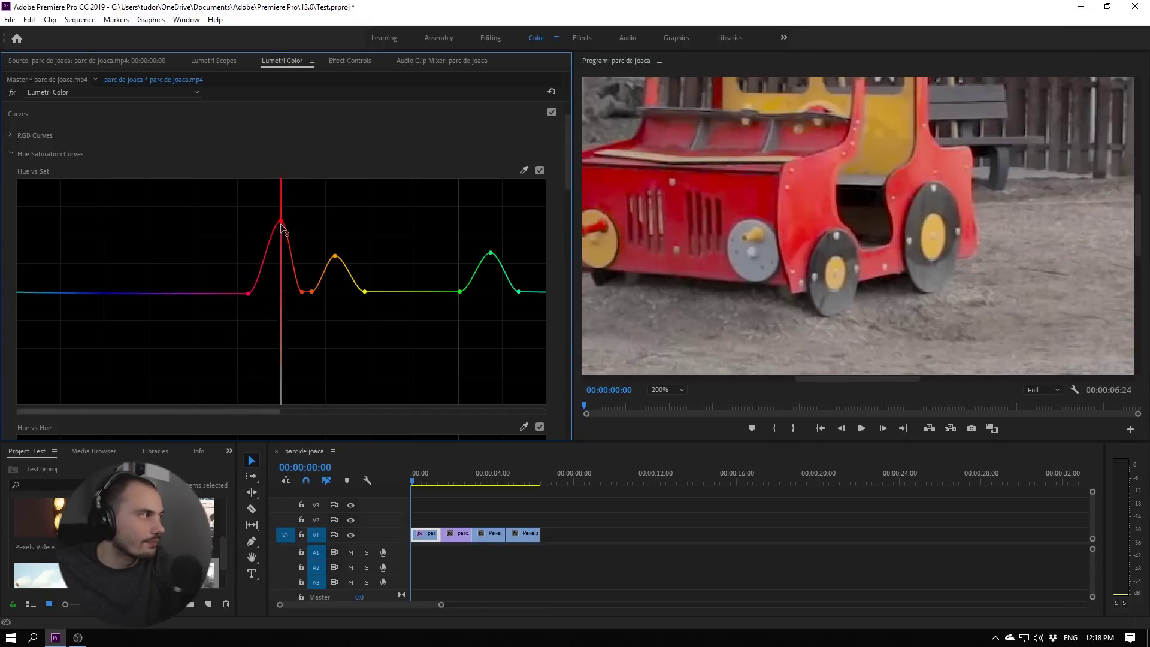
{"action": "left_click_drag", "start_coordinate": [284, 186], "coordinate": [281, 248]}
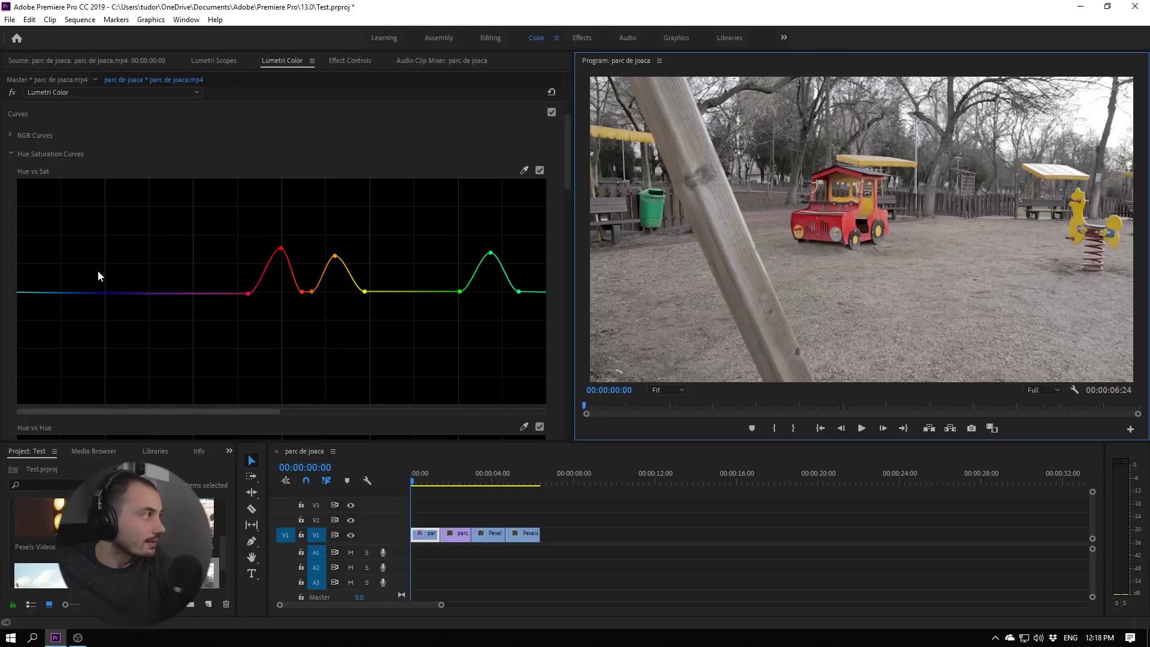
- Reset the Hue vs Sat curve to flat and scroll the Lumetri panel down to Sat vs Sat
{"action": "double_click", "coordinate": [218, 298]}
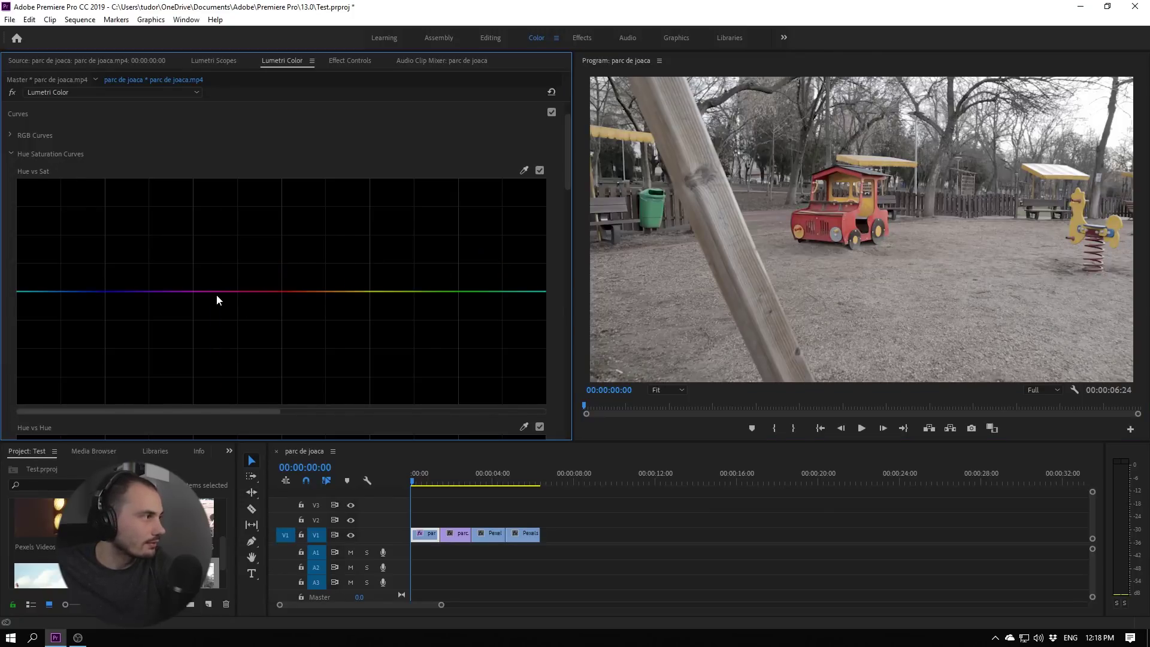
{"action": "left_click_drag", "start_coordinate": [566, 154], "coordinate": [557, 380]}
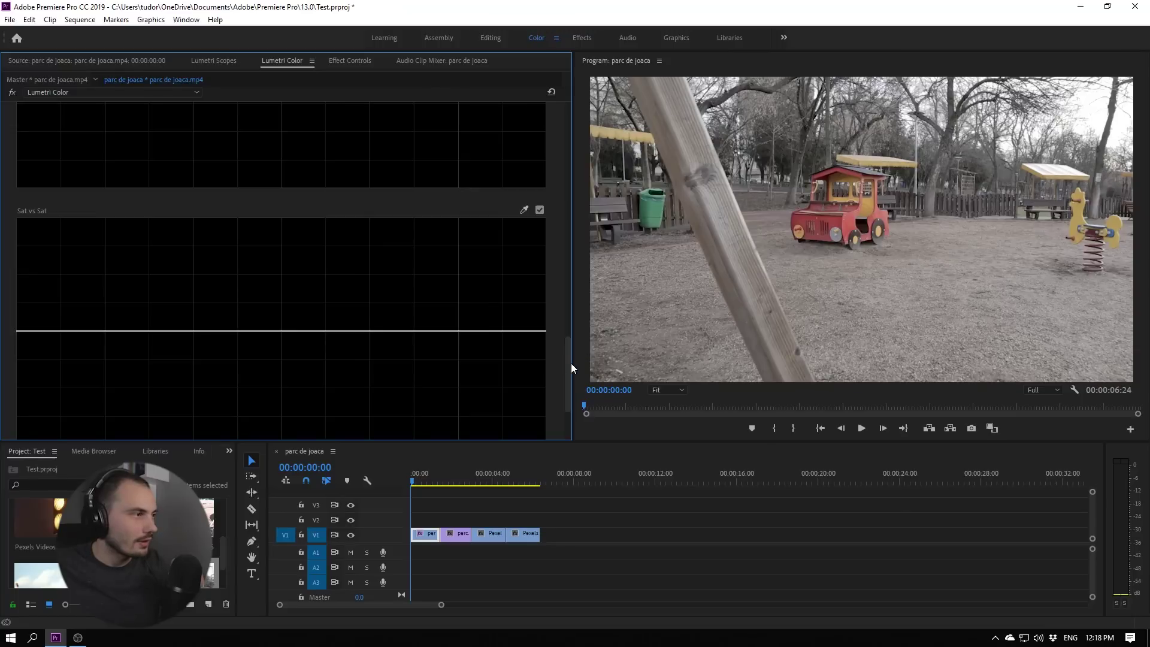
{"action": "left_click_drag", "start_coordinate": [567, 364], "coordinate": [568, 379]}
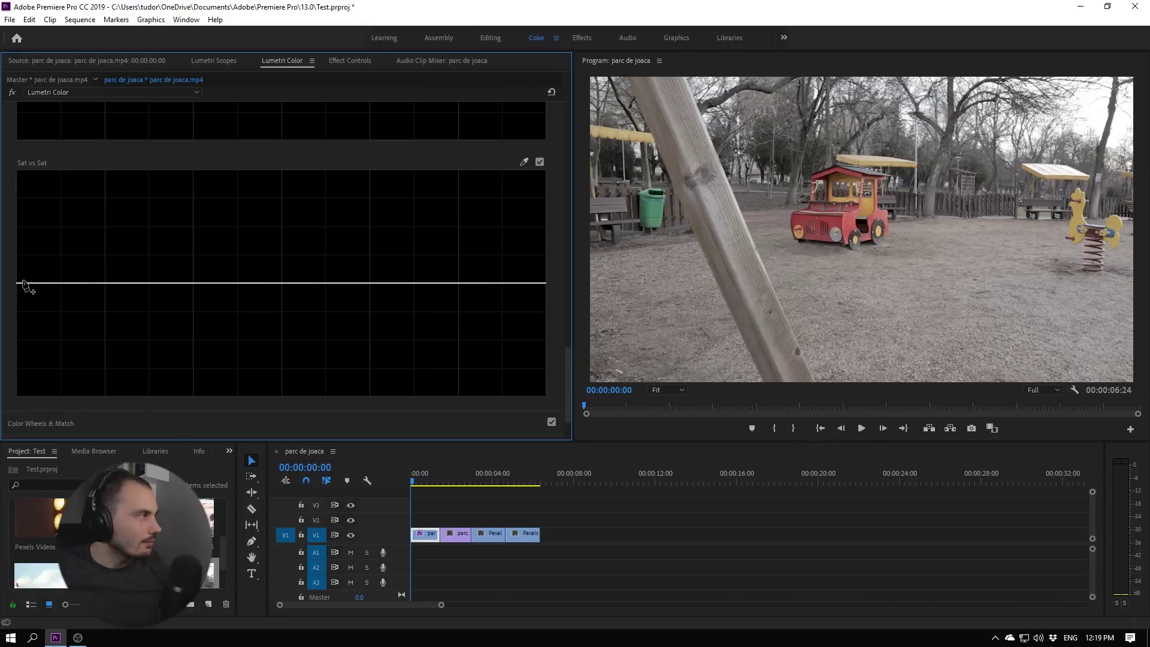
- Shape Sat vs Sat by raising the low end, dropping the high end and lowering a middle point
{"action": "left_click", "coordinate": [37, 283]}
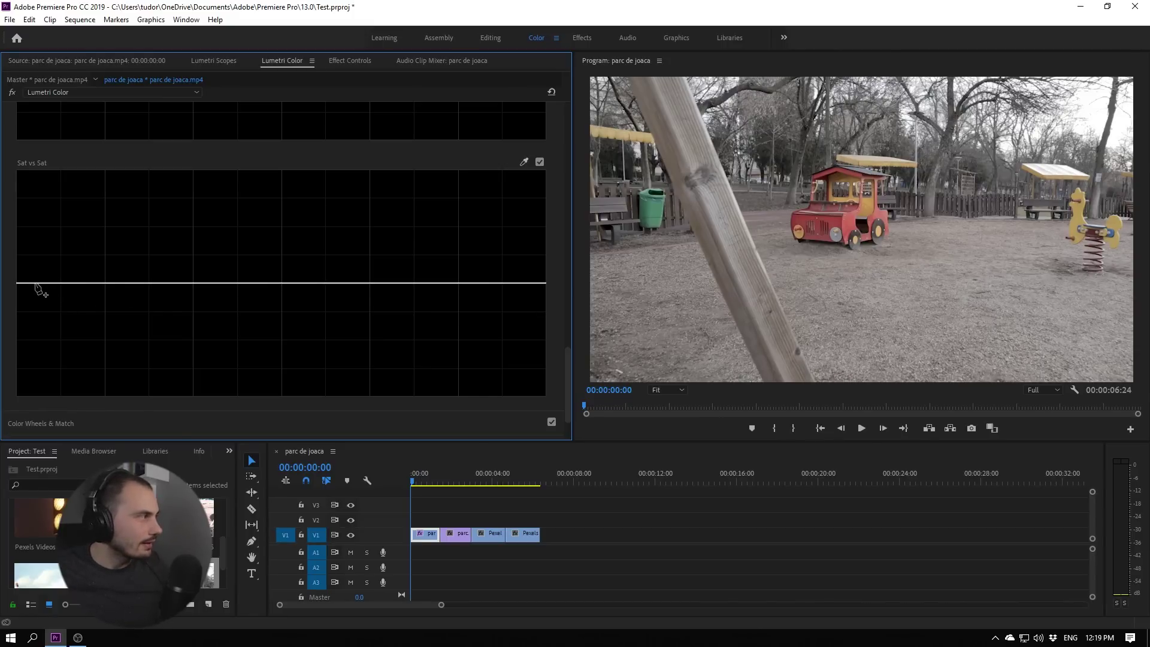
{"action": "left_click", "coordinate": [502, 283]}
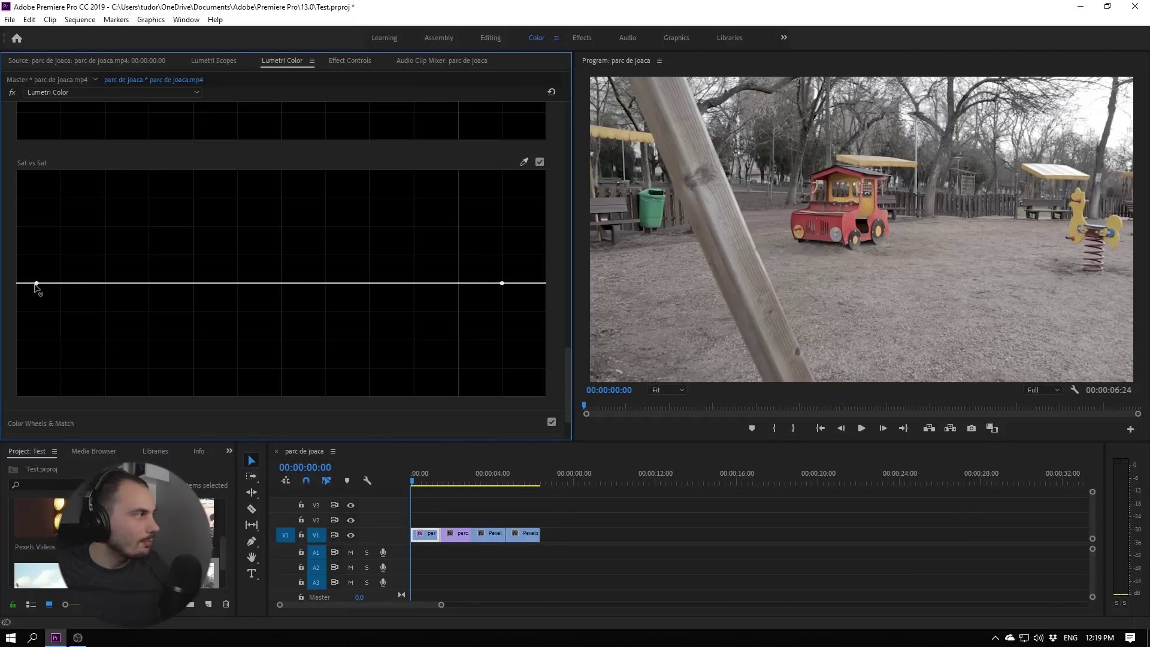
{"action": "left_click_drag", "start_coordinate": [36, 283], "coordinate": [21, 170]}
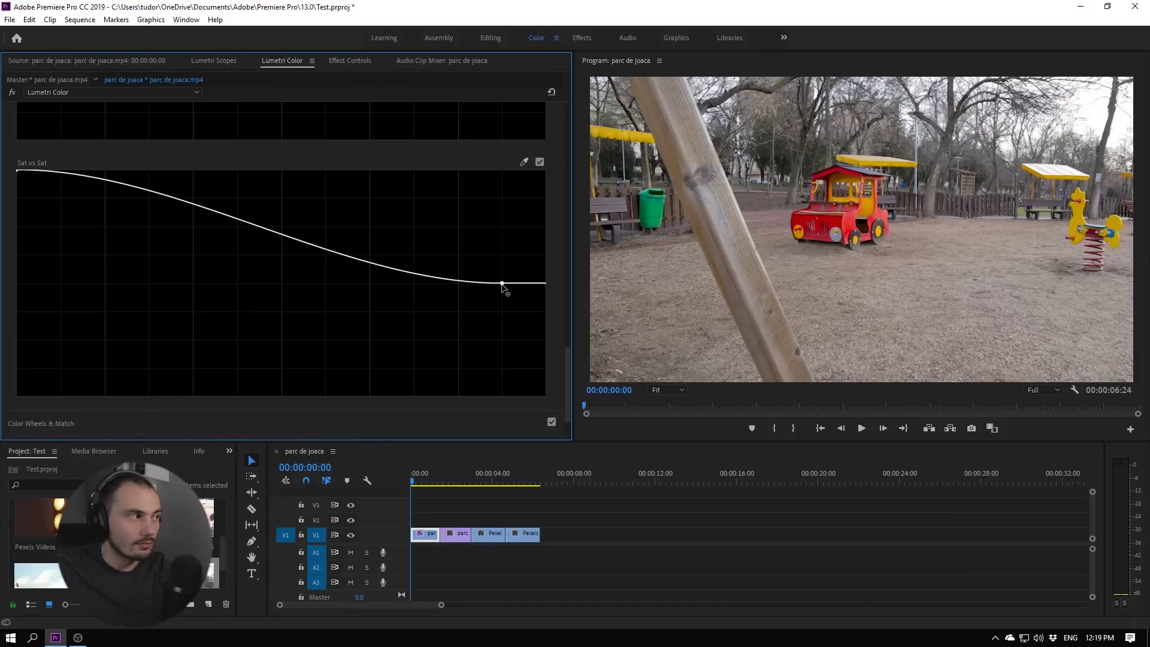
{"action": "left_click_drag", "start_coordinate": [502, 284], "coordinate": [508, 166]}
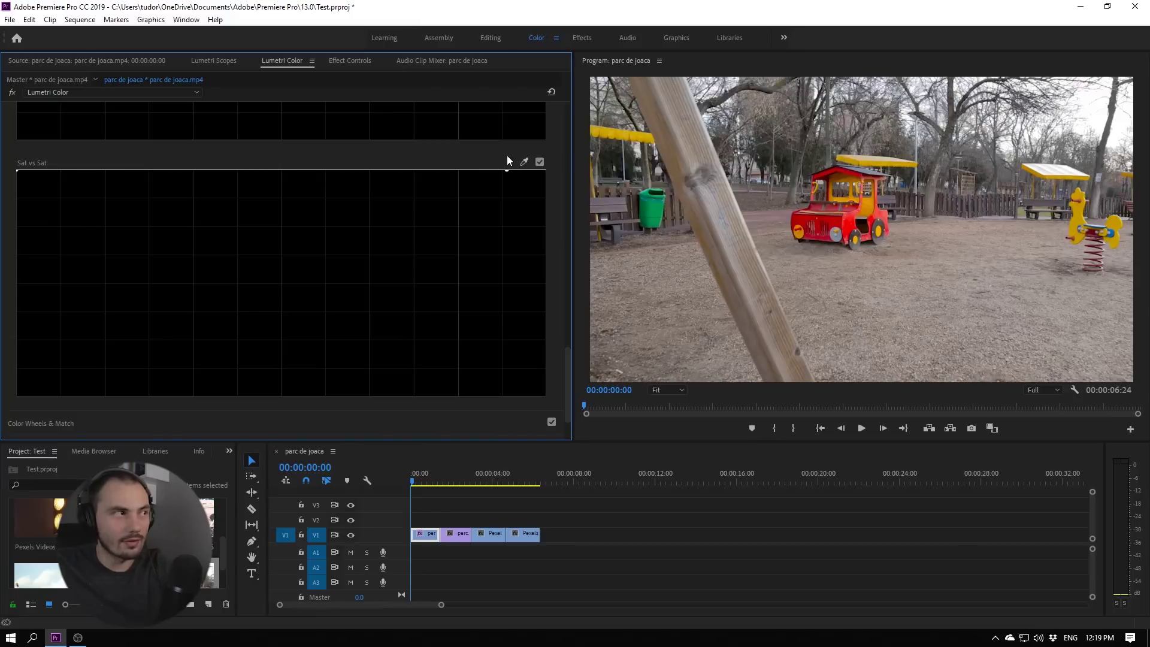
{"action": "mouse_move", "coordinate": [506, 170]}
{"action": "left_mouse_down"}
{"action": "mouse_move", "coordinate": [498, 280]}
{"action": "mouse_move", "coordinate": [553, 421]}
{"action": "left_mouse_up"}
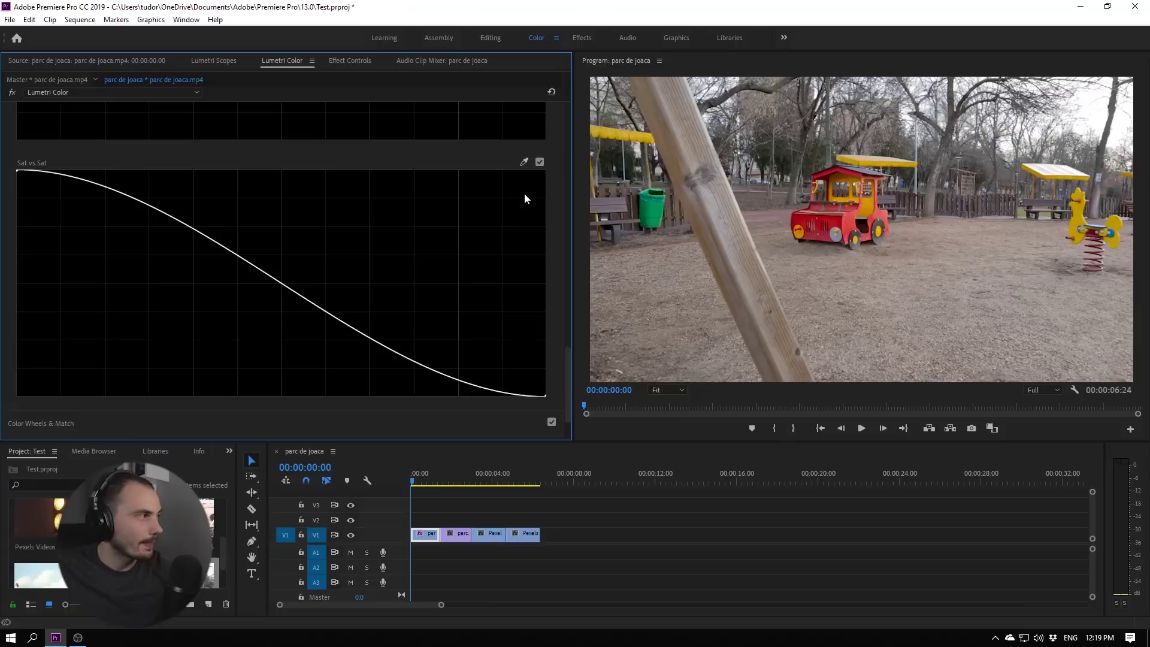
{"action": "left_click", "coordinate": [293, 290]}
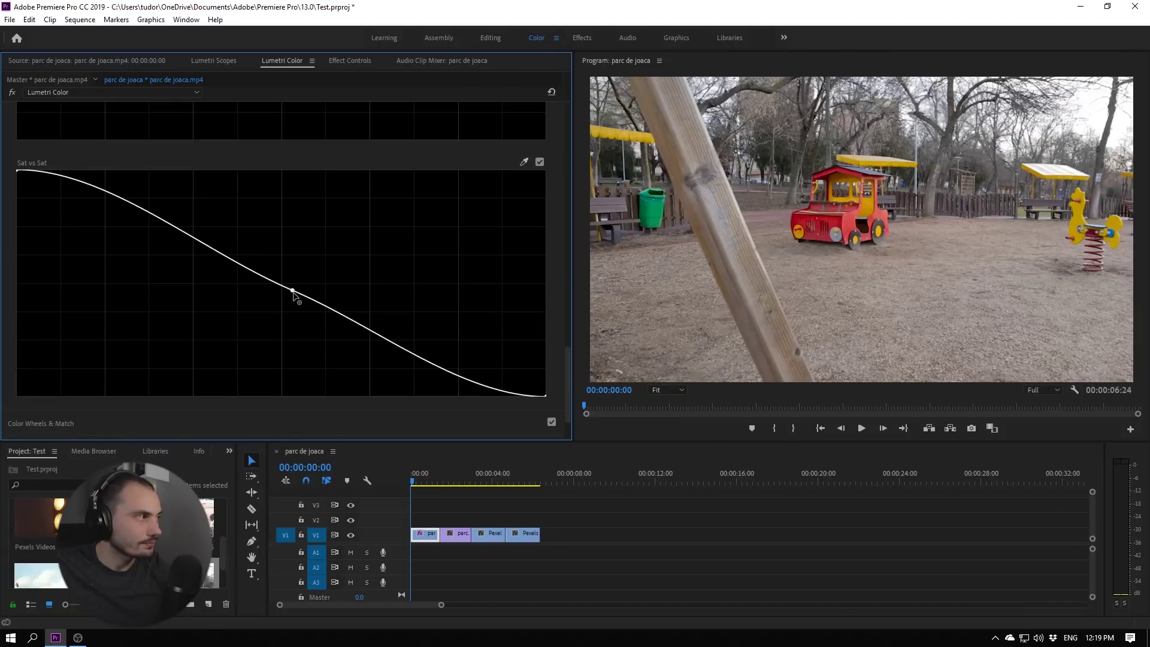
{"action": "left_click_drag", "start_coordinate": [292, 289], "coordinate": [293, 343]}
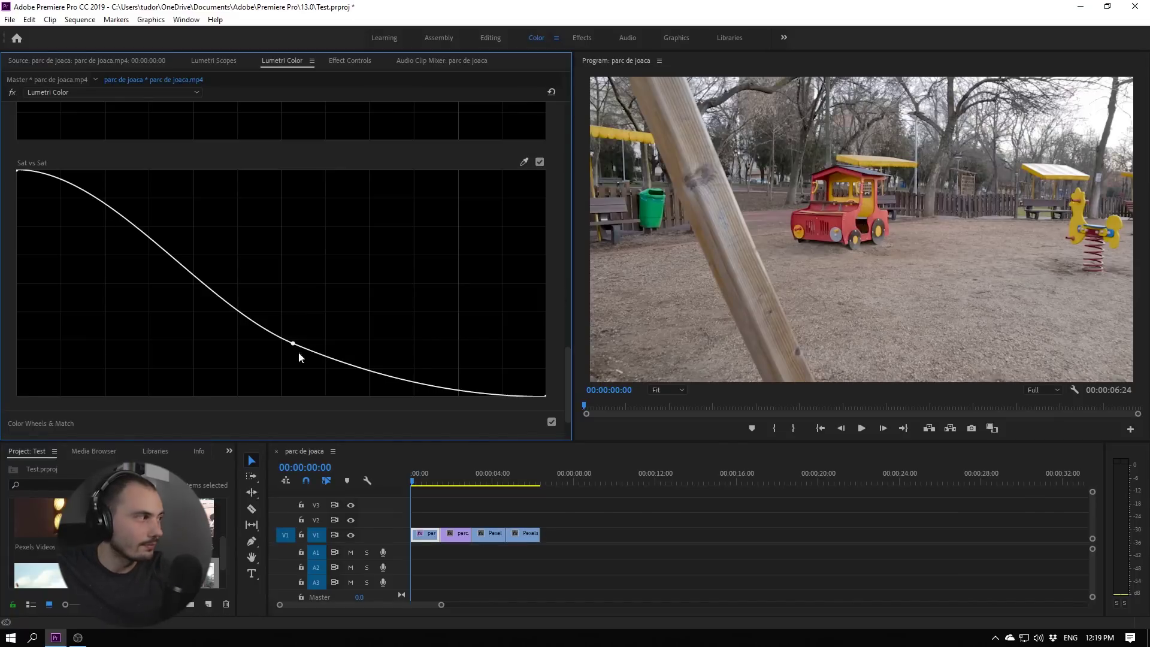
{"action": "mouse_move", "coordinate": [293, 344]}
{"action": "left_mouse_down"}
{"action": "mouse_move", "coordinate": [277, 376]}
{"action": "mouse_move", "coordinate": [294, 368]}
{"action": "left_mouse_up"}
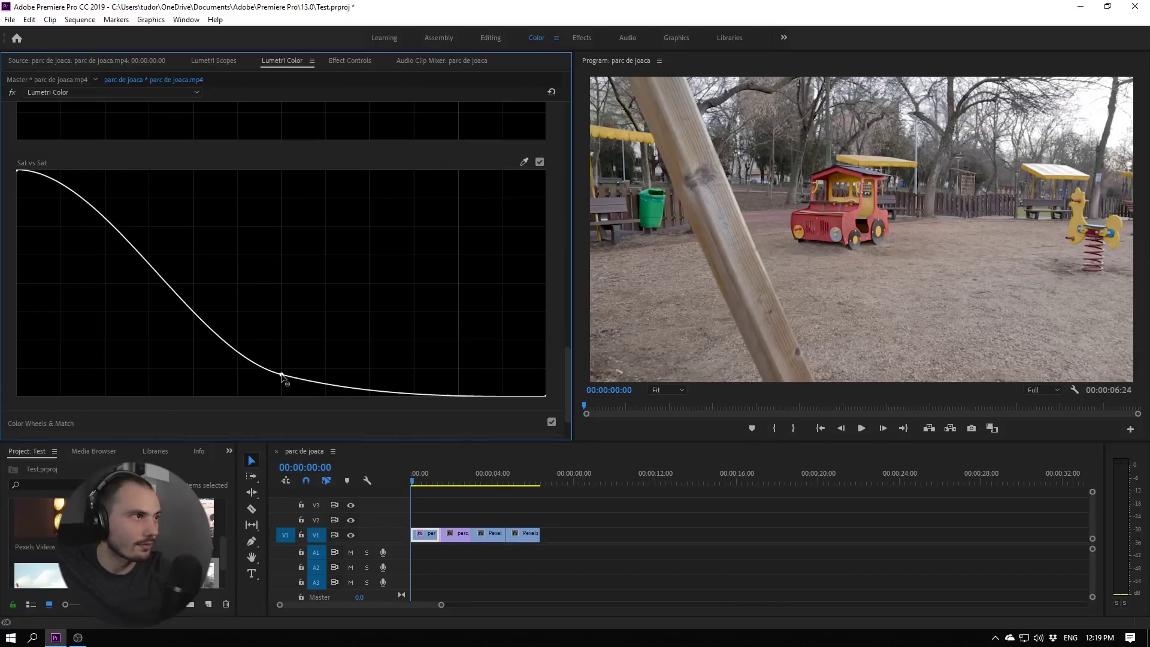
{"action": "left_click", "coordinate": [540, 162]}
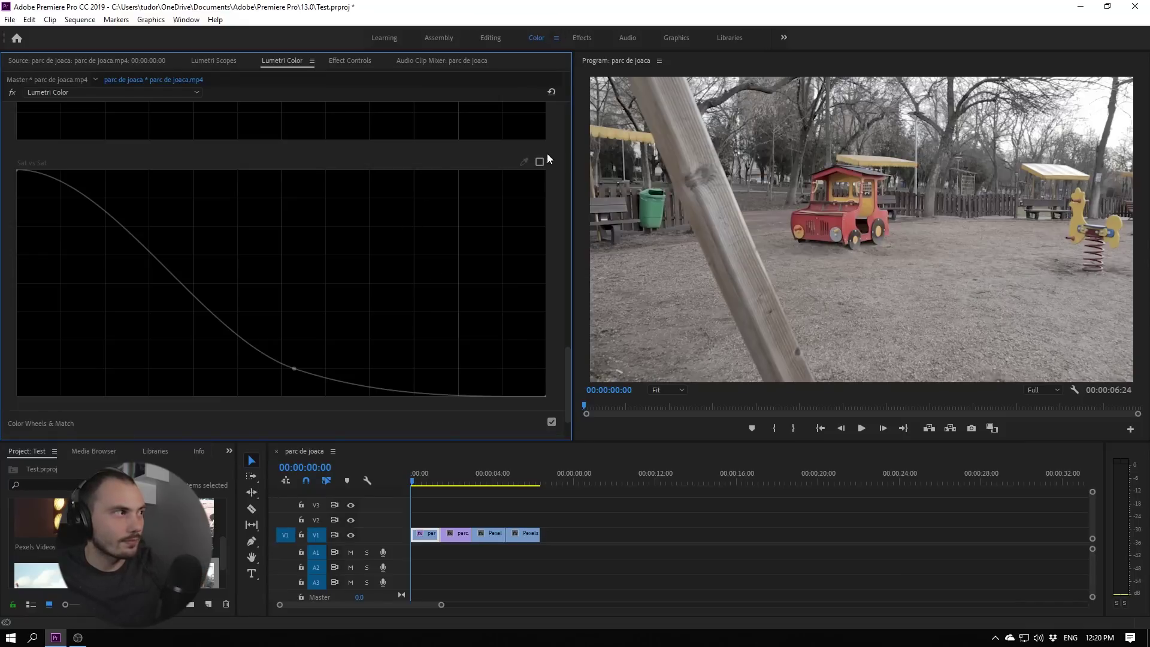
{"action": "left_click", "coordinate": [540, 163]}
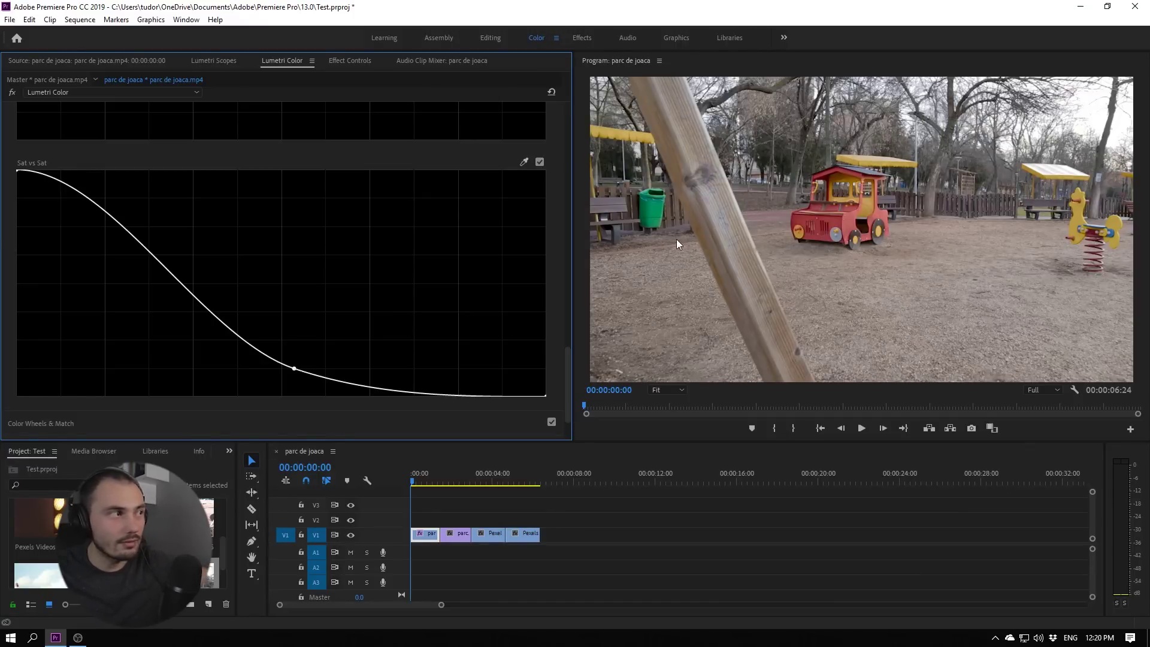
{"action": "left_click", "coordinate": [540, 163]}
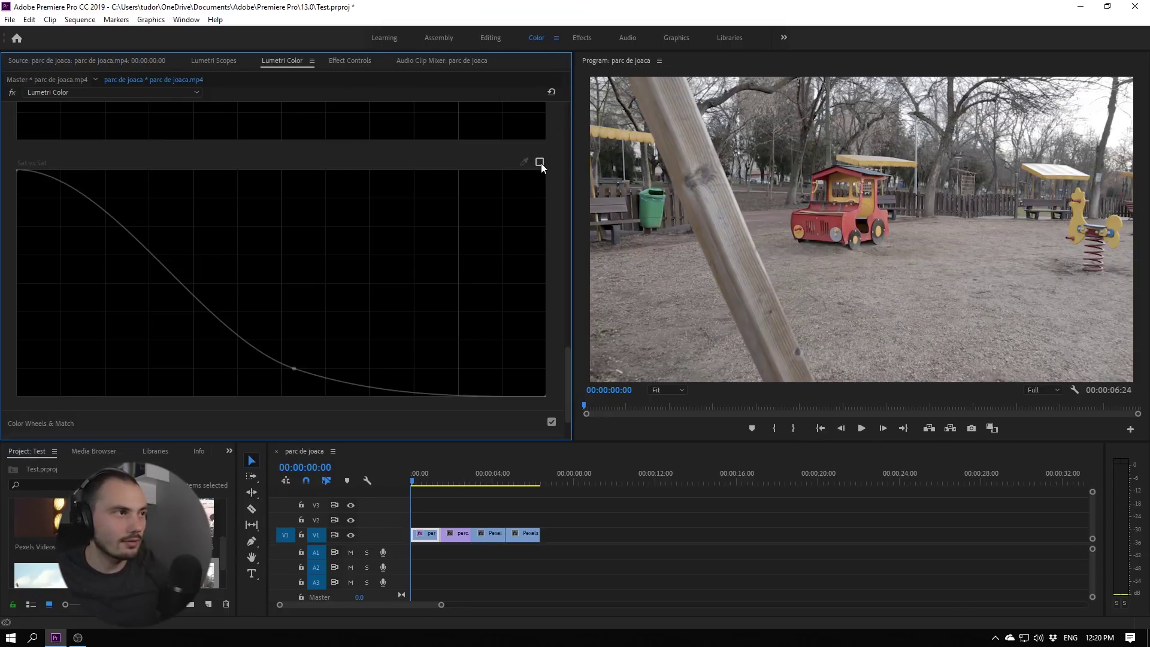
{"action": "left_click", "coordinate": [540, 163]}
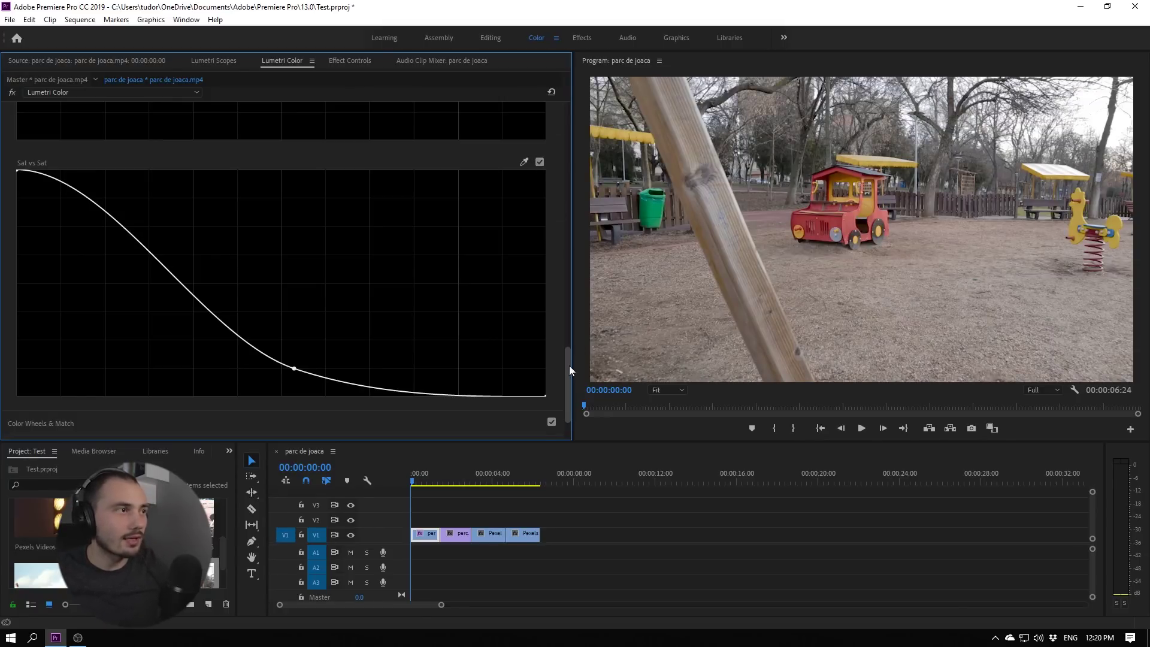
{"action": "left_click_drag", "start_coordinate": [569, 366], "coordinate": [577, 131]}
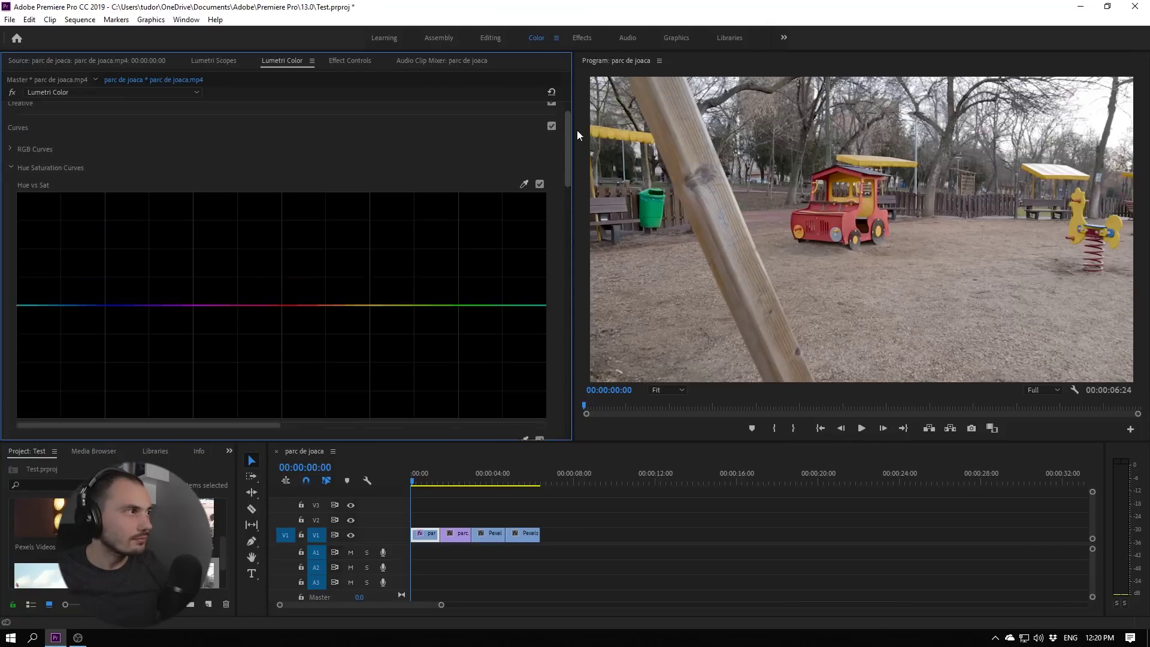
- Sample the red car's hue in Hue vs Sat and pull that point down to desaturate reds
{"action": "left_click", "coordinate": [602, 152]}
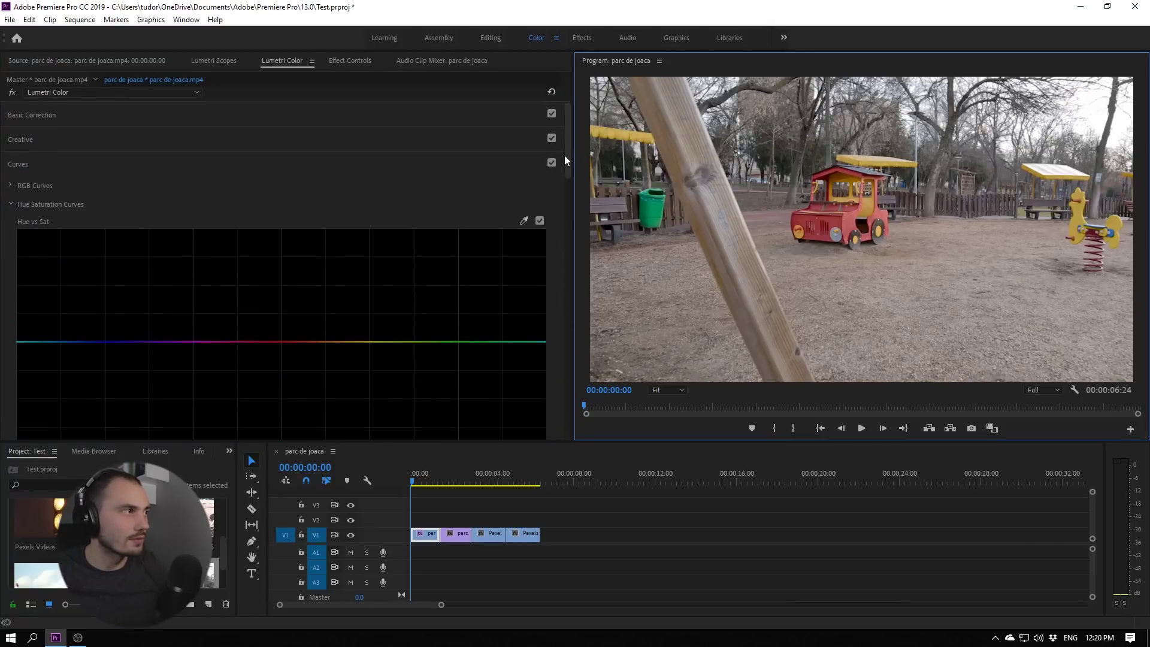
{"action": "left_click_drag", "start_coordinate": [566, 155], "coordinate": [568, 172]}
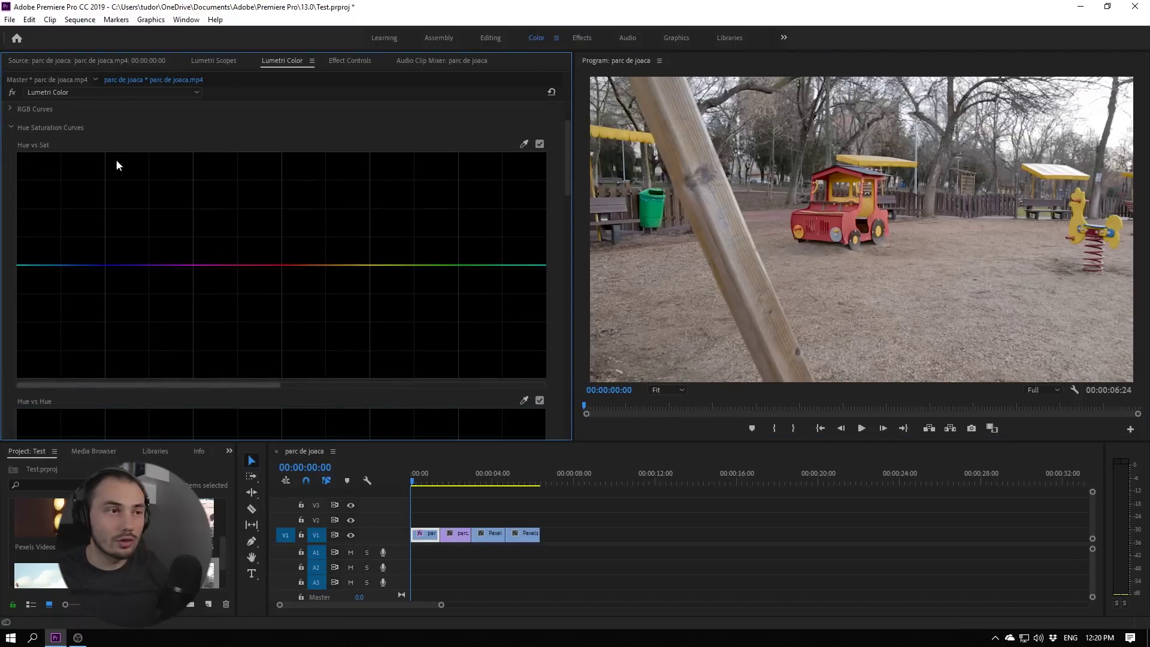
{"action": "left_click", "coordinate": [525, 144]}
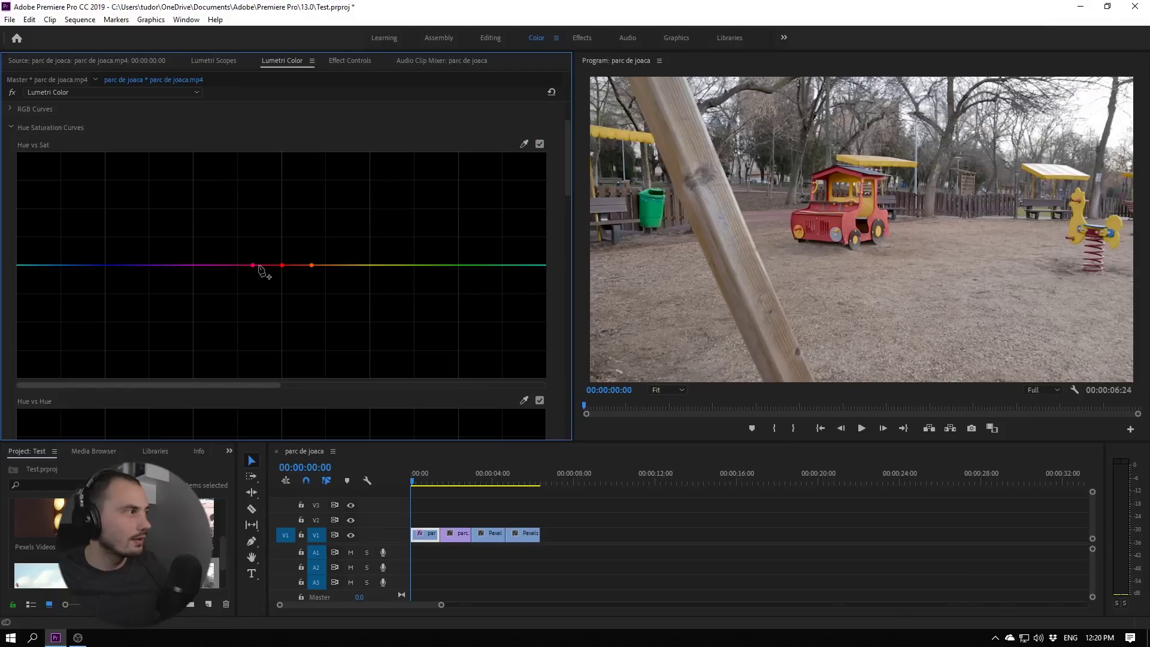
{"action": "left_click_drag", "start_coordinate": [282, 265], "coordinate": [282, 280]}
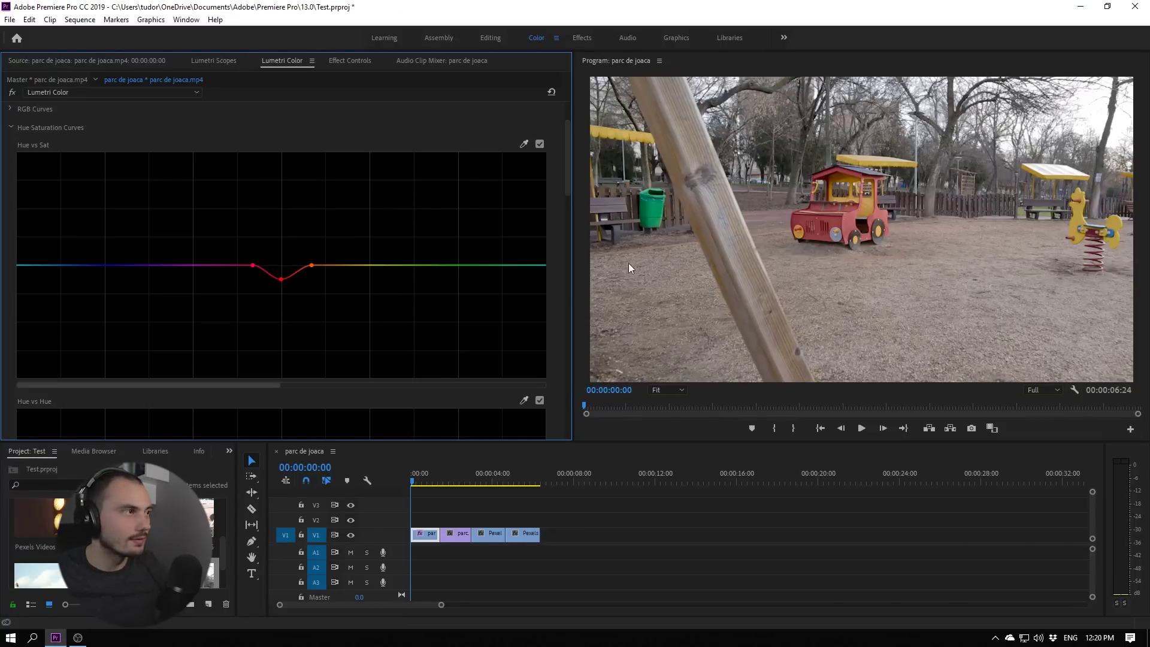
- Sample the green bin's hue and lower that Hue vs Sat point to desaturate greens
{"action": "left_click", "coordinate": [524, 143]}
{"action": "left_click", "coordinate": [659, 211]}
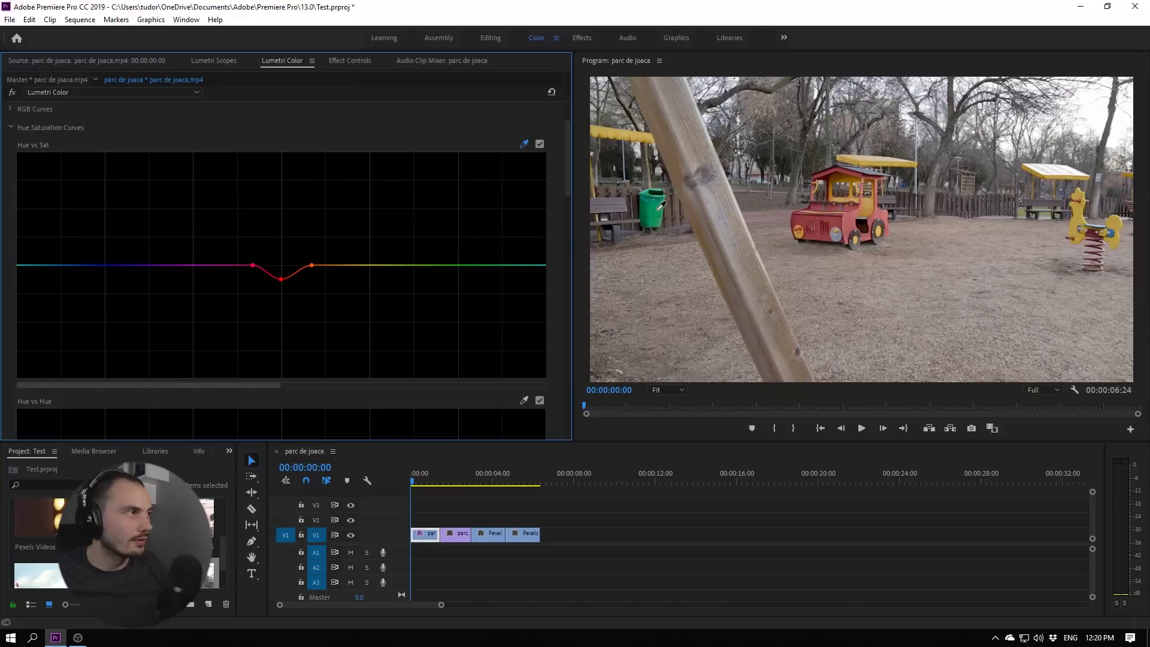
{"action": "left_click_drag", "start_coordinate": [489, 266], "coordinate": [490, 280]}
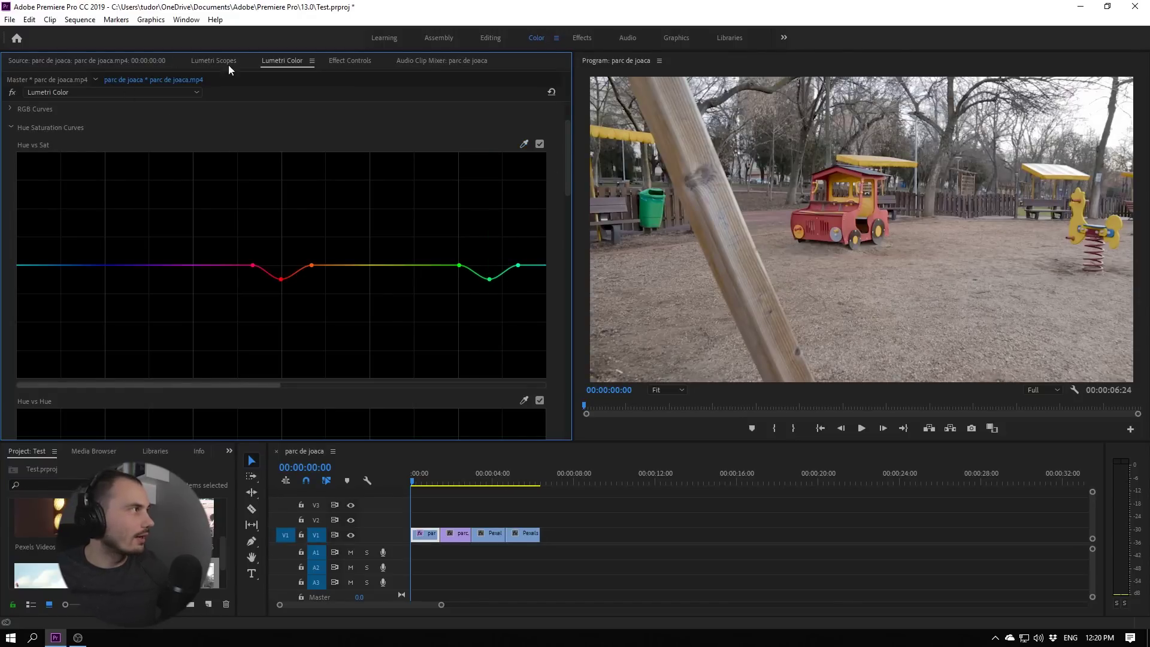
- Toggle the Lumetri Color effect off and on in Effect Controls to compare the playground grade
{"action": "left_click", "coordinate": [350, 61]}
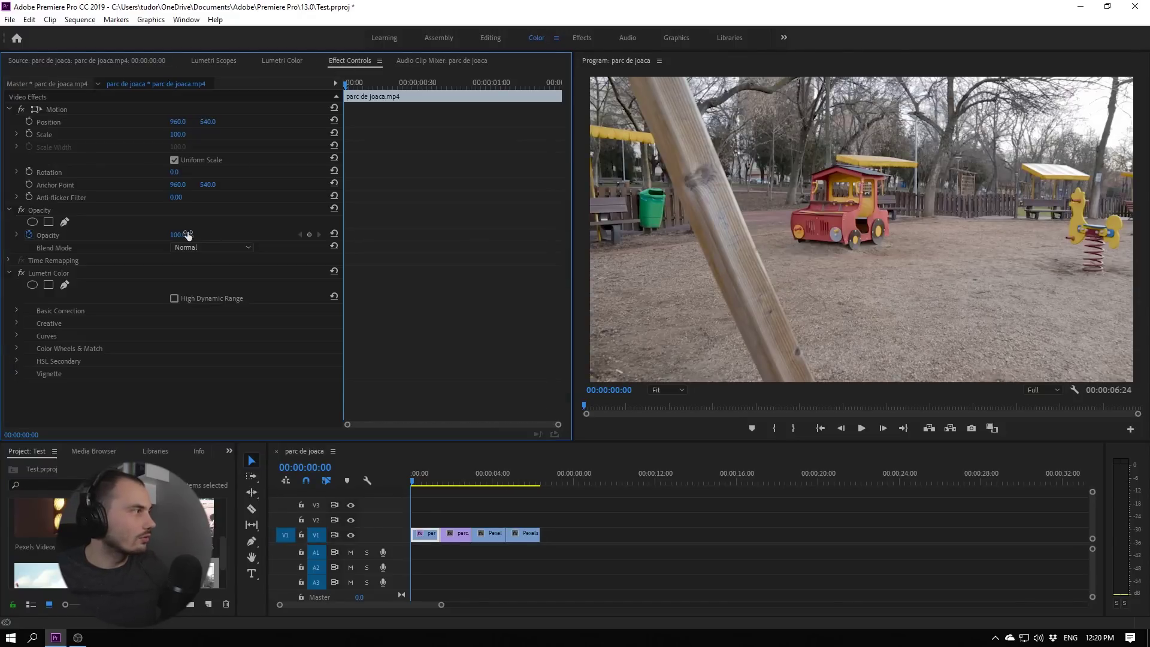
{"action": "left_click", "coordinate": [21, 273]}
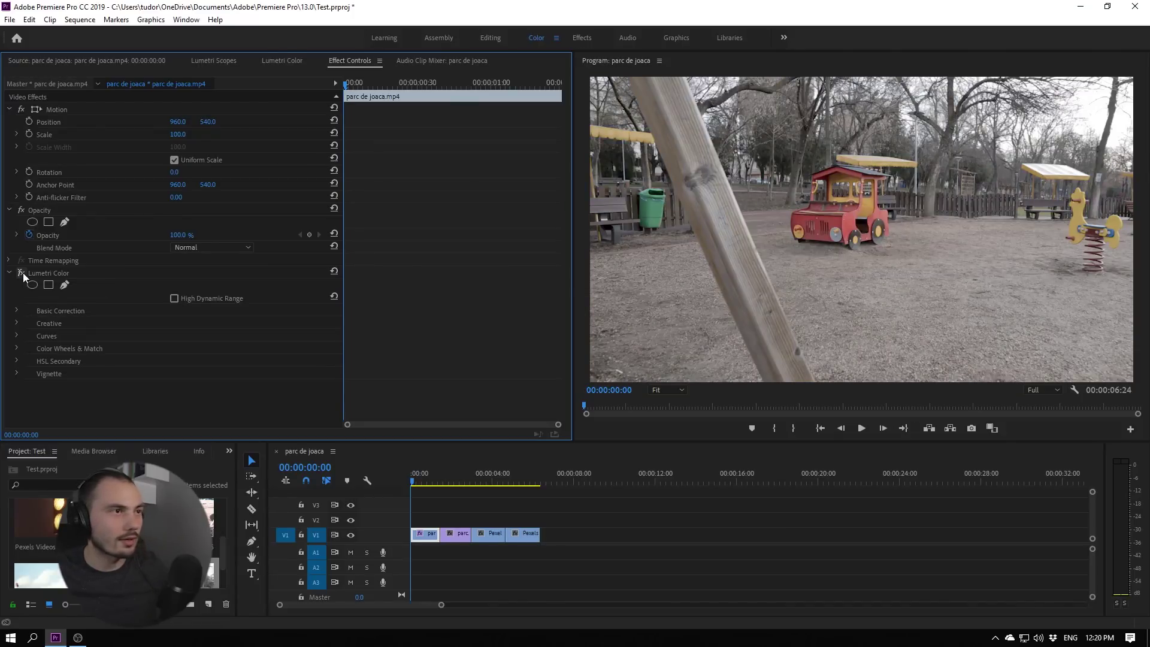
{"action": "left_click", "coordinate": [22, 273]}
{"action": "left_click", "coordinate": [21, 273]}
{"action": "left_click", "coordinate": [21, 272]}
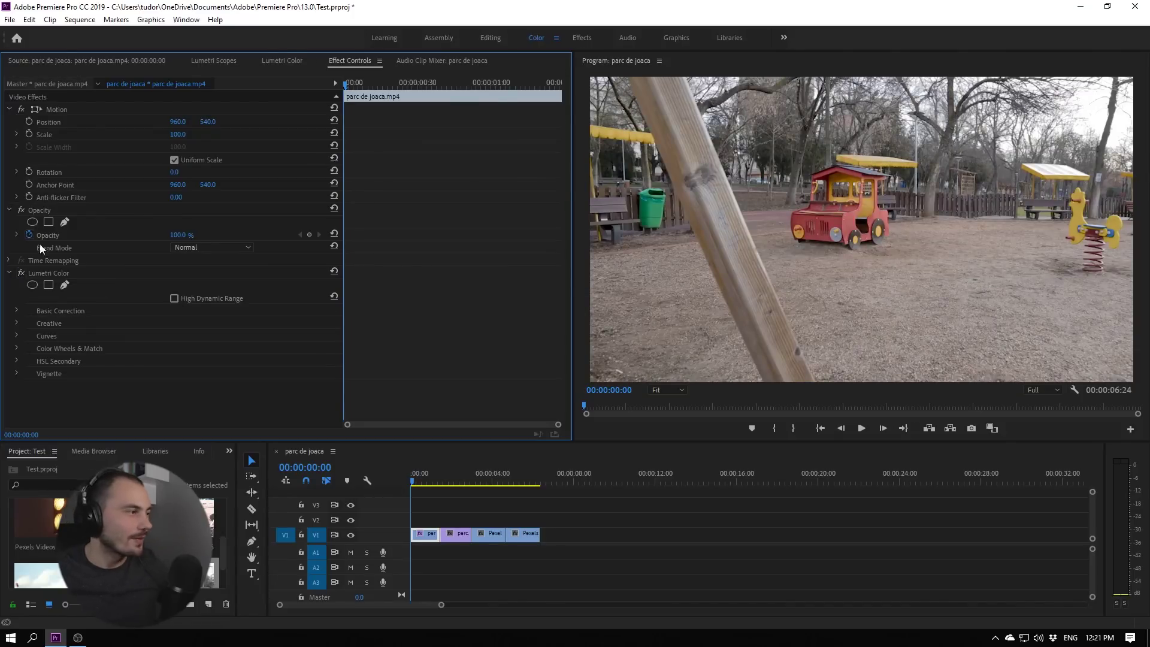
- Return to Lumetri Color at Hue vs Hue and move the playhead to 00:00:01:58 on parc.mp4
{"action": "left_click", "coordinate": [282, 60]}
{"action": "left_click_drag", "start_coordinate": [569, 192], "coordinate": [569, 246]}
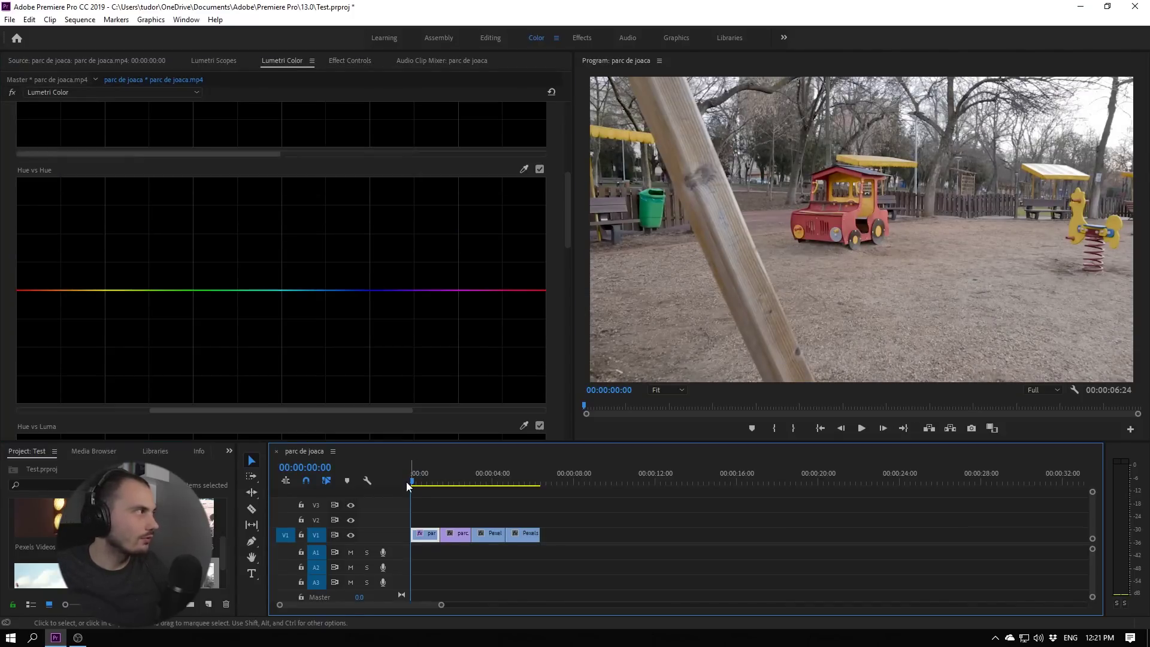
{"action": "left_click", "coordinate": [442, 482]}
{"action": "left_click_drag", "start_coordinate": [448, 484], "coordinate": [453, 484]}
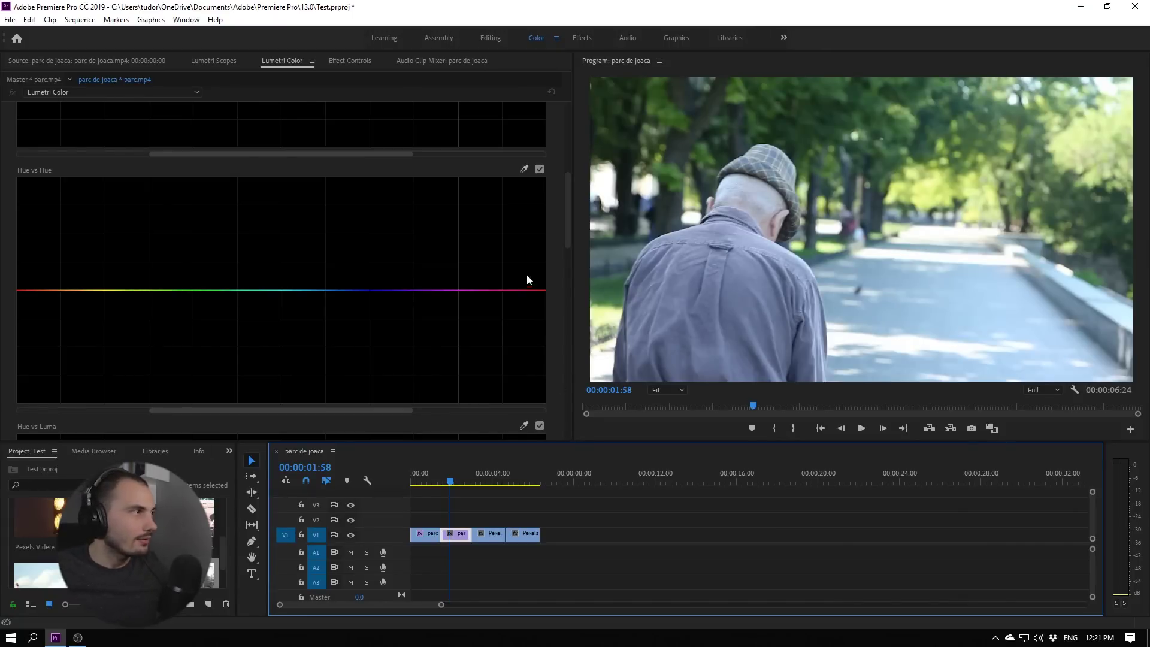
- Sample the green leaves with the Hue vs Hue eyedropper, adding three control points
{"action": "left_click", "coordinate": [525, 170]}
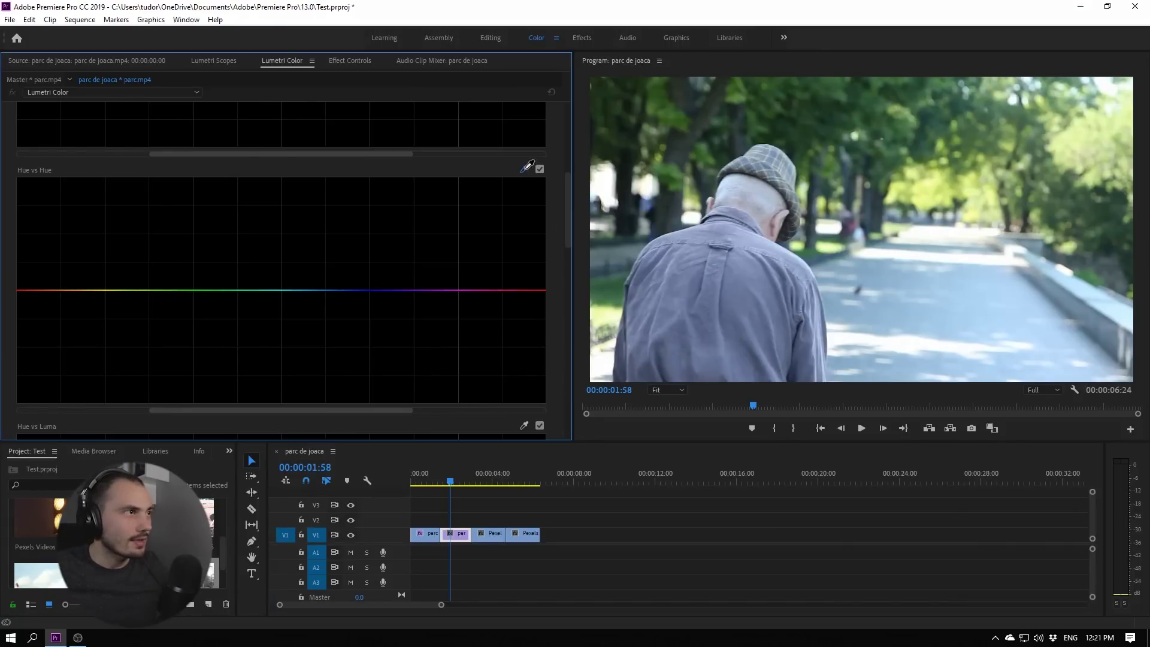
{"action": "left_click", "coordinate": [818, 112]}
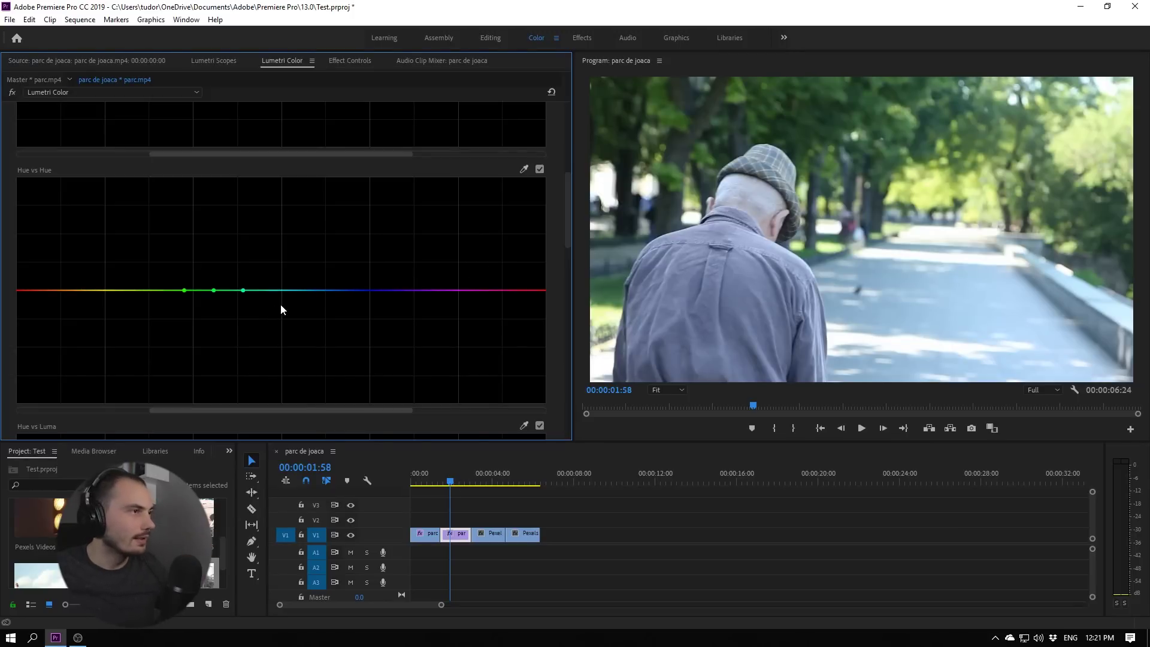
- Raise the middle Hue vs Hue point toward orange and spread the outer points to widen the range
{"action": "left_click", "coordinate": [213, 291]}
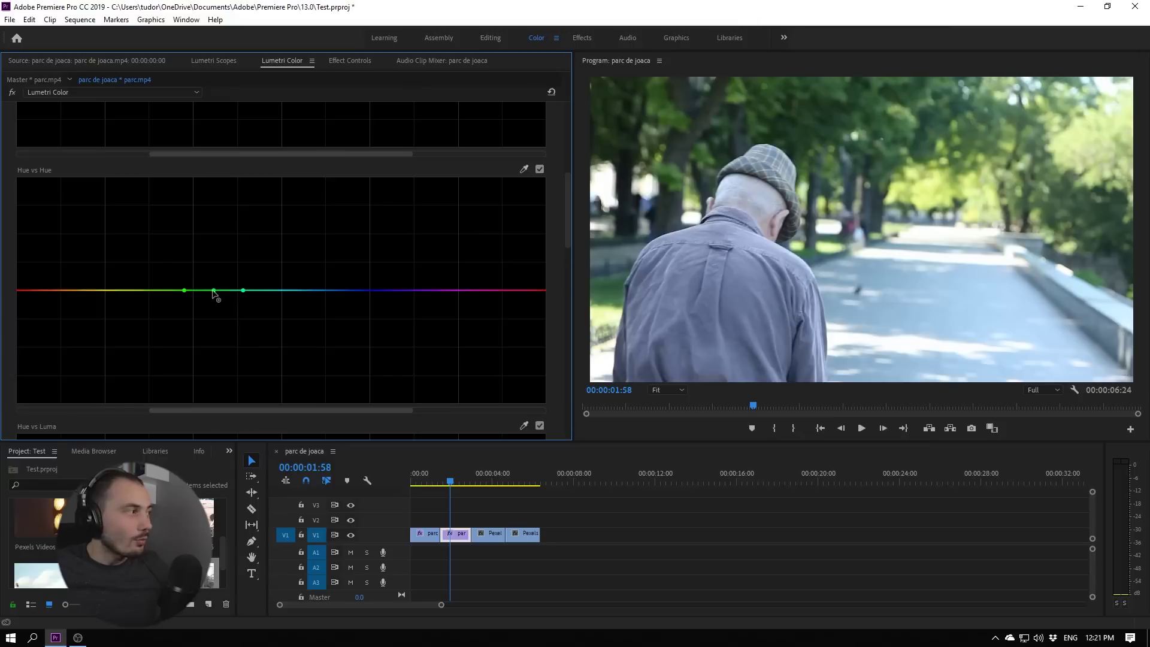
{"action": "left_click_drag", "start_coordinate": [213, 291], "coordinate": [214, 285]}
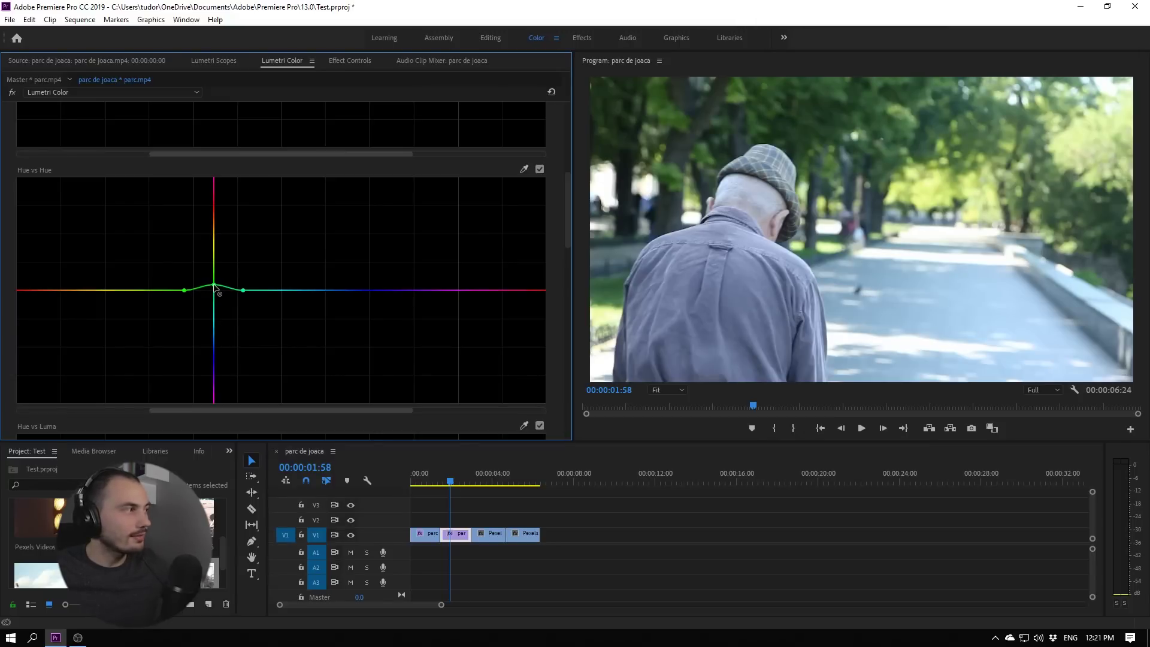
{"action": "left_click_drag", "start_coordinate": [214, 285], "coordinate": [214, 285]}
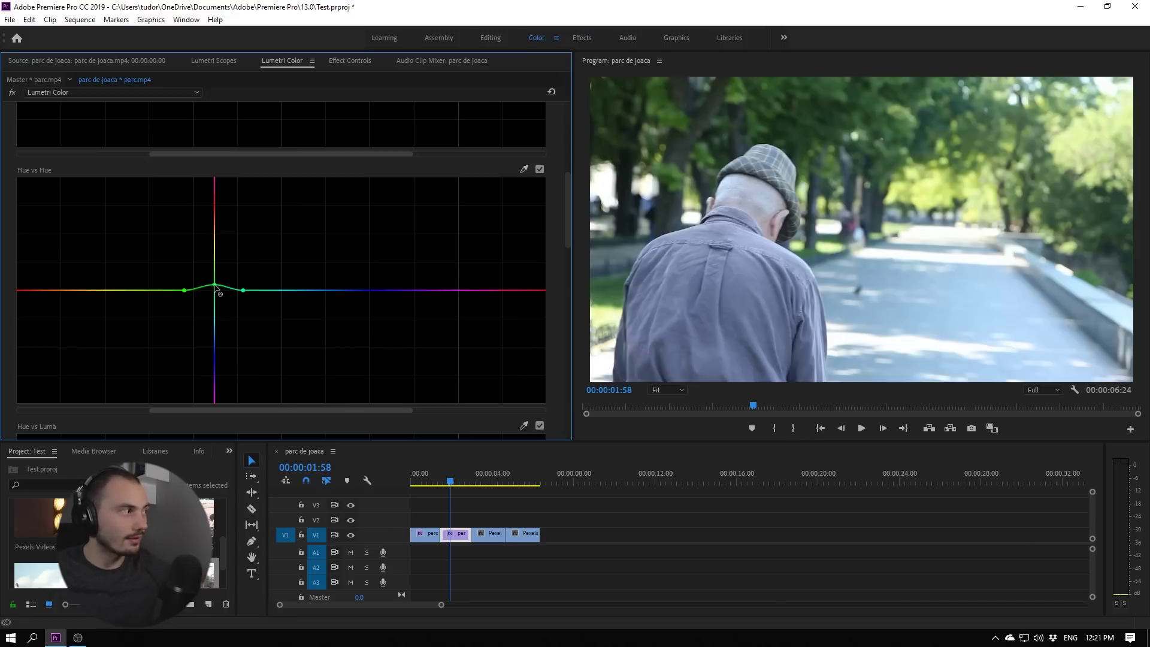
{"action": "left_click_drag", "start_coordinate": [214, 285], "coordinate": [218, 232]}
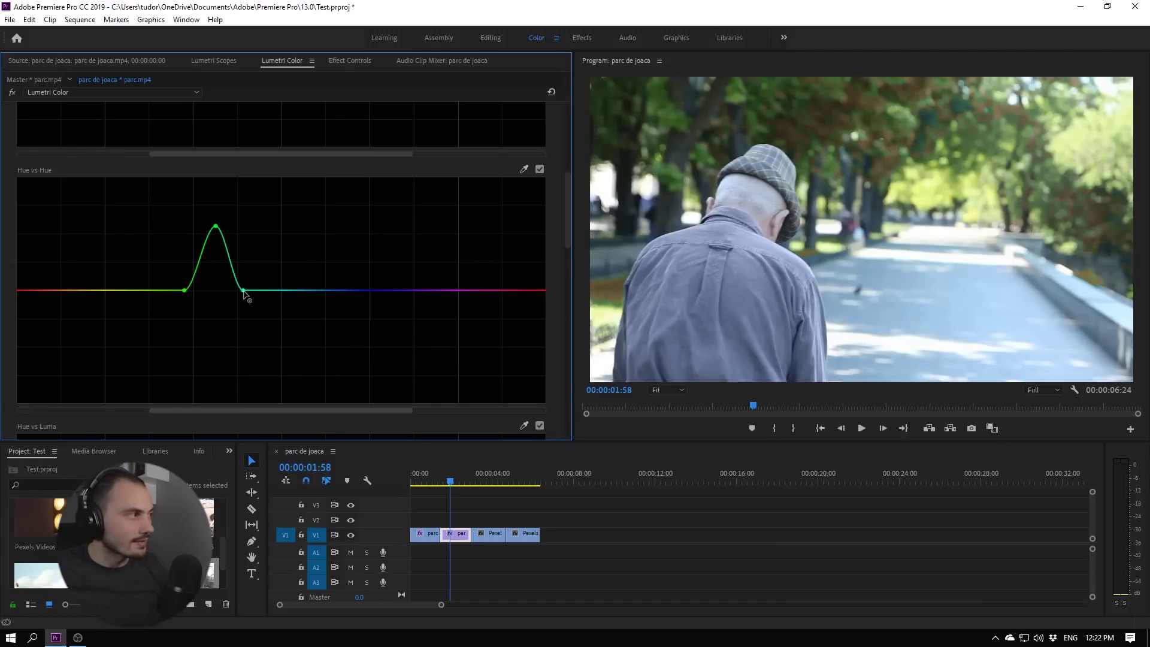
{"action": "left_click_drag", "start_coordinate": [243, 291], "coordinate": [278, 289]}
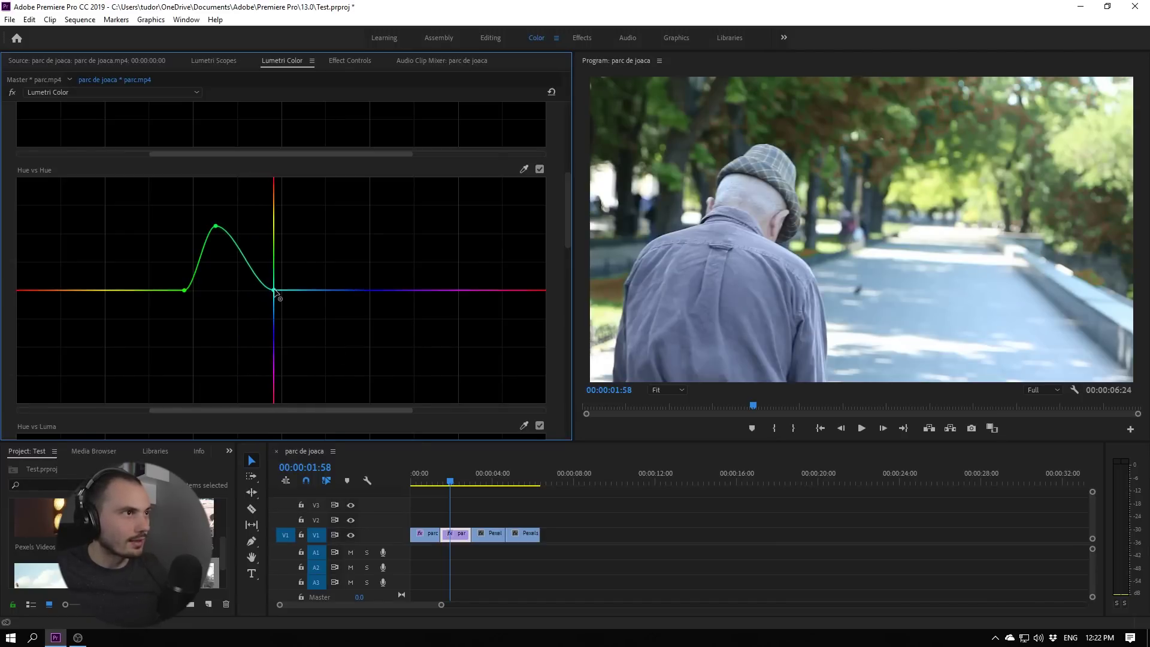
{"action": "left_click_drag", "start_coordinate": [185, 290], "coordinate": [97, 289]}
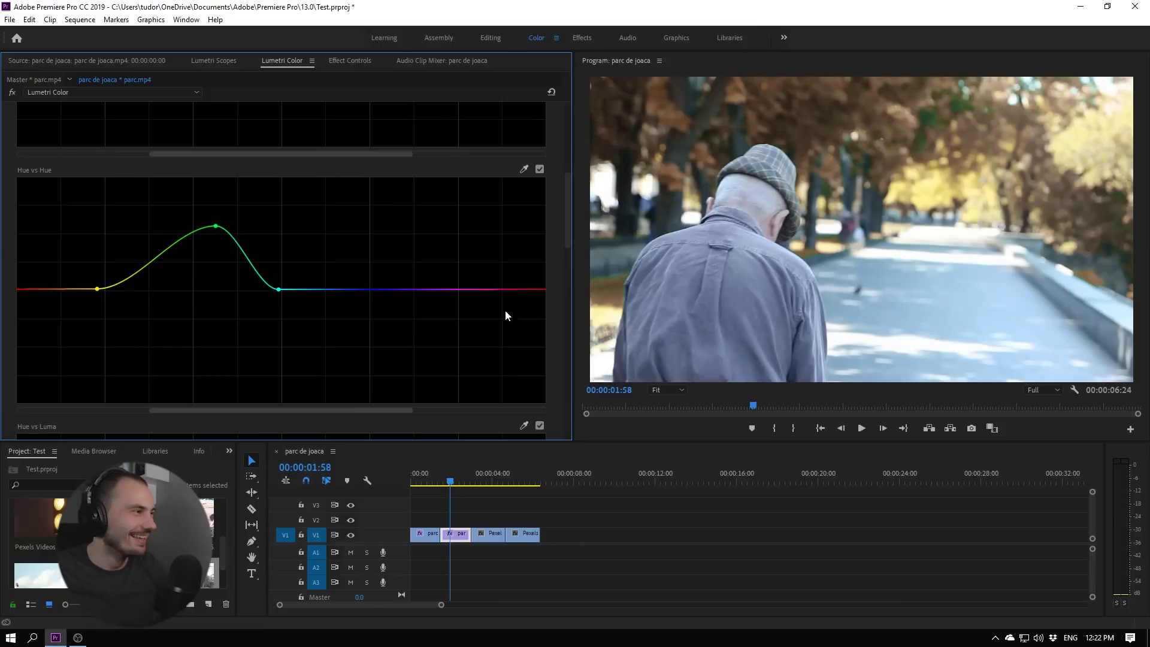
- Switch Hue vs Hue off and on twice to compare, leaving the autumn shift enabled
{"action": "left_click", "coordinate": [539, 169]}
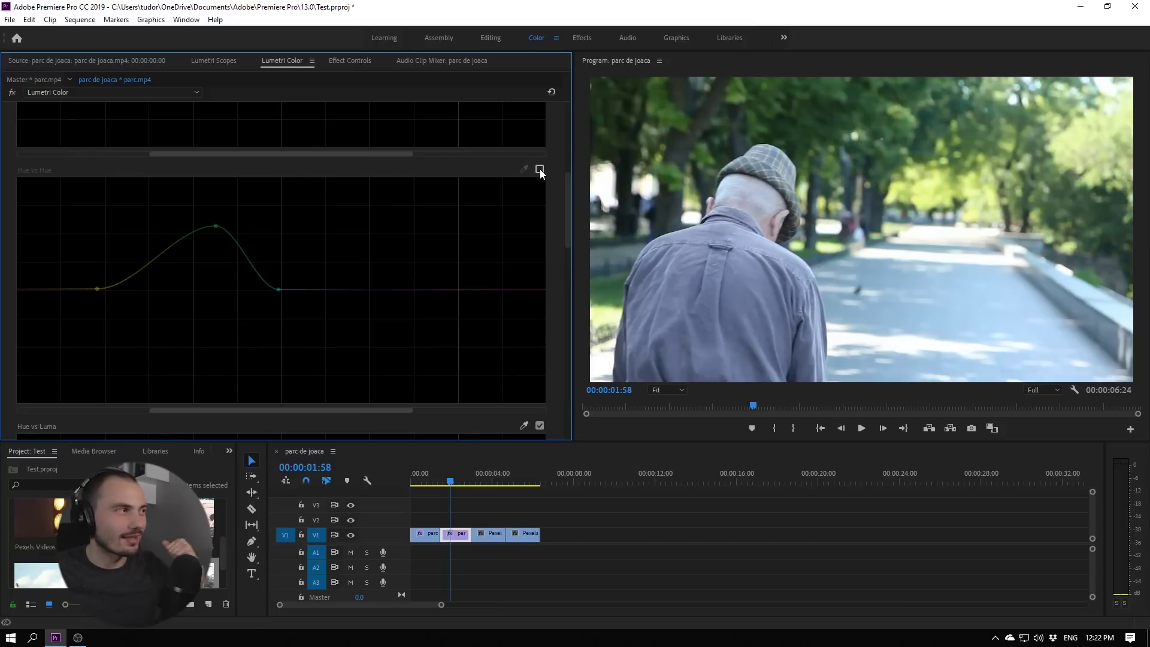
{"action": "left_click", "coordinate": [540, 169]}
{"action": "left_click", "coordinate": [539, 169]}
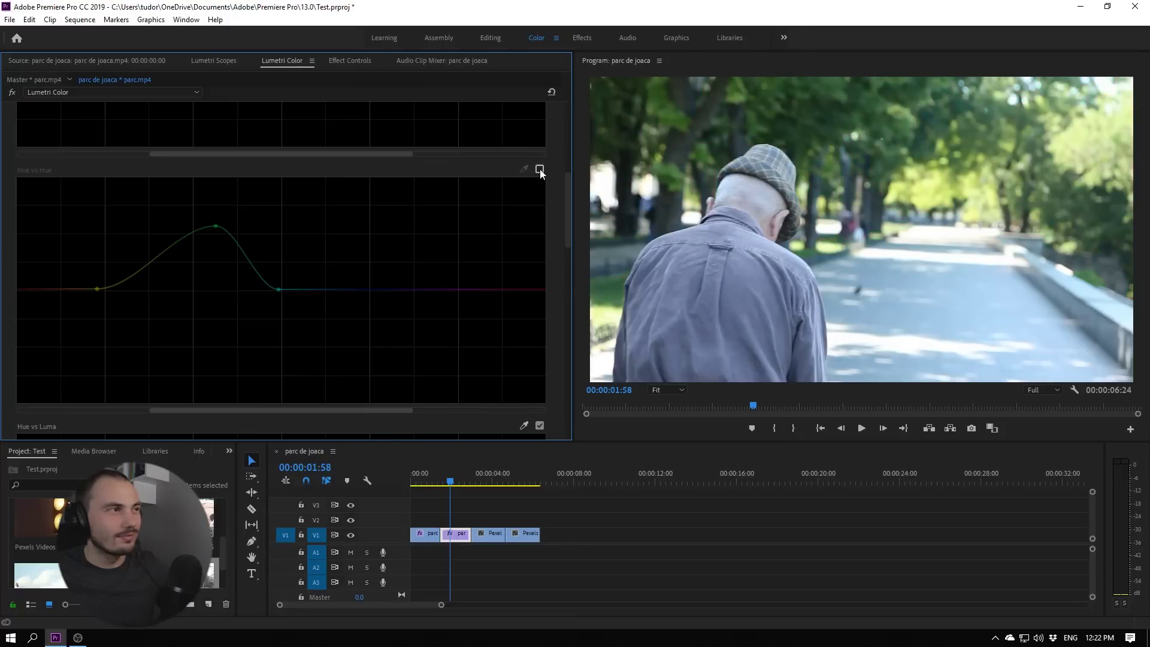
{"action": "left_click", "coordinate": [539, 170]}
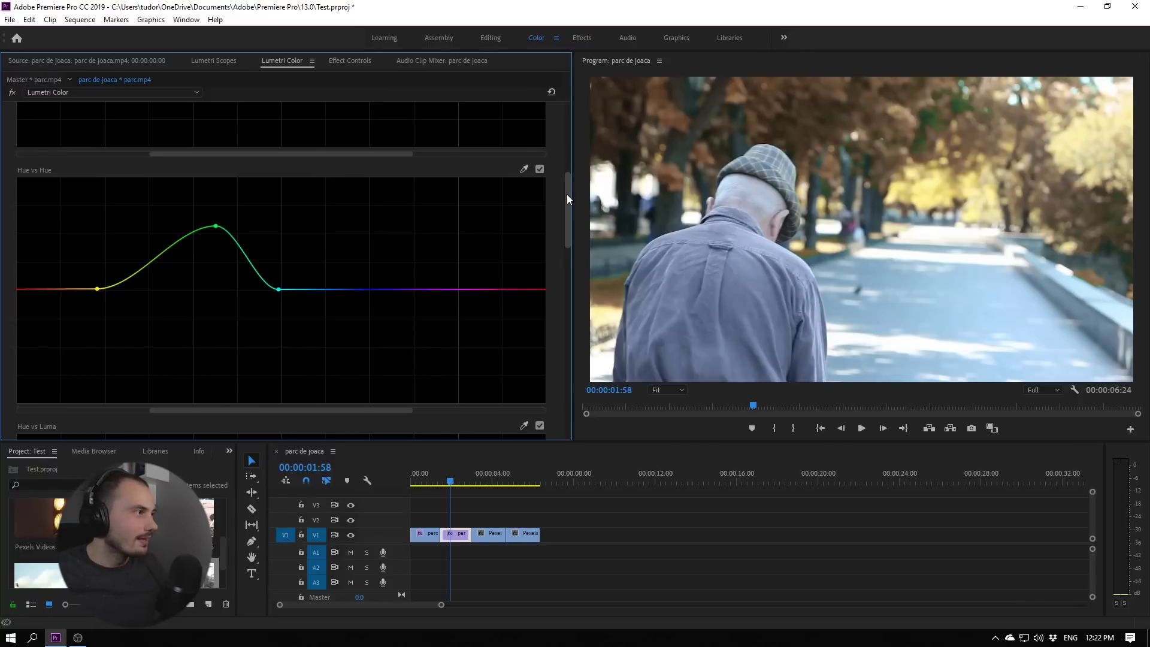
- Scroll to the Hue vs Luma curve and move the playhead to 00:00:03:33 on the beach clip
{"action": "left_click_drag", "start_coordinate": [567, 194], "coordinate": [562, 247]}
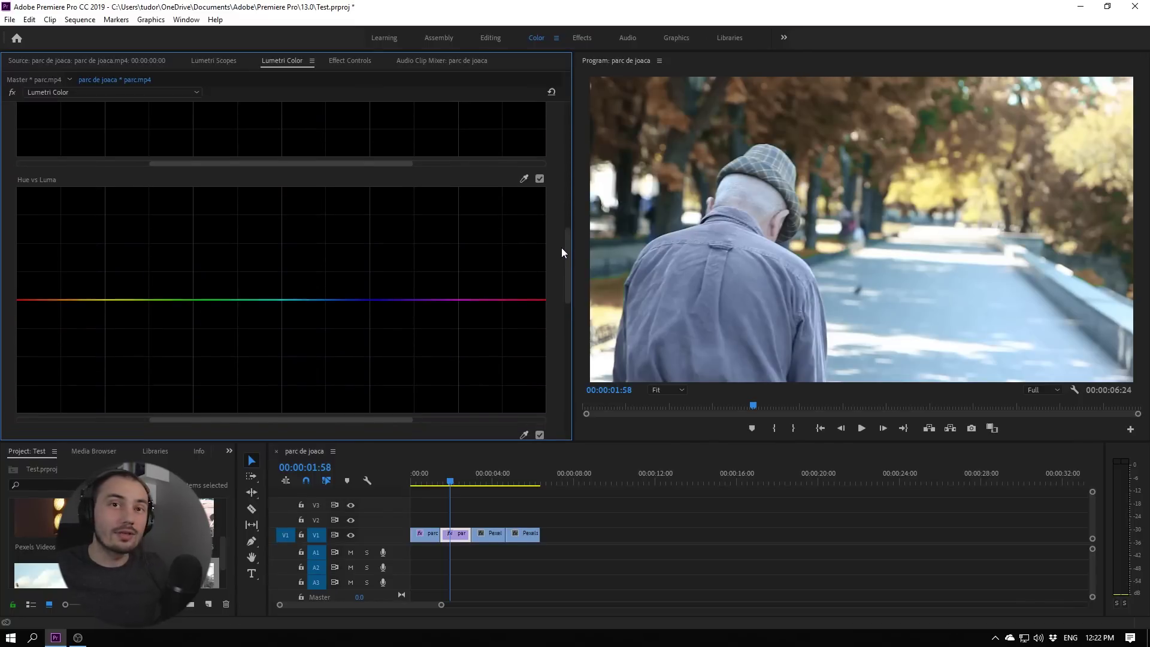
{"action": "left_click_drag", "start_coordinate": [473, 481], "coordinate": [483, 481]}
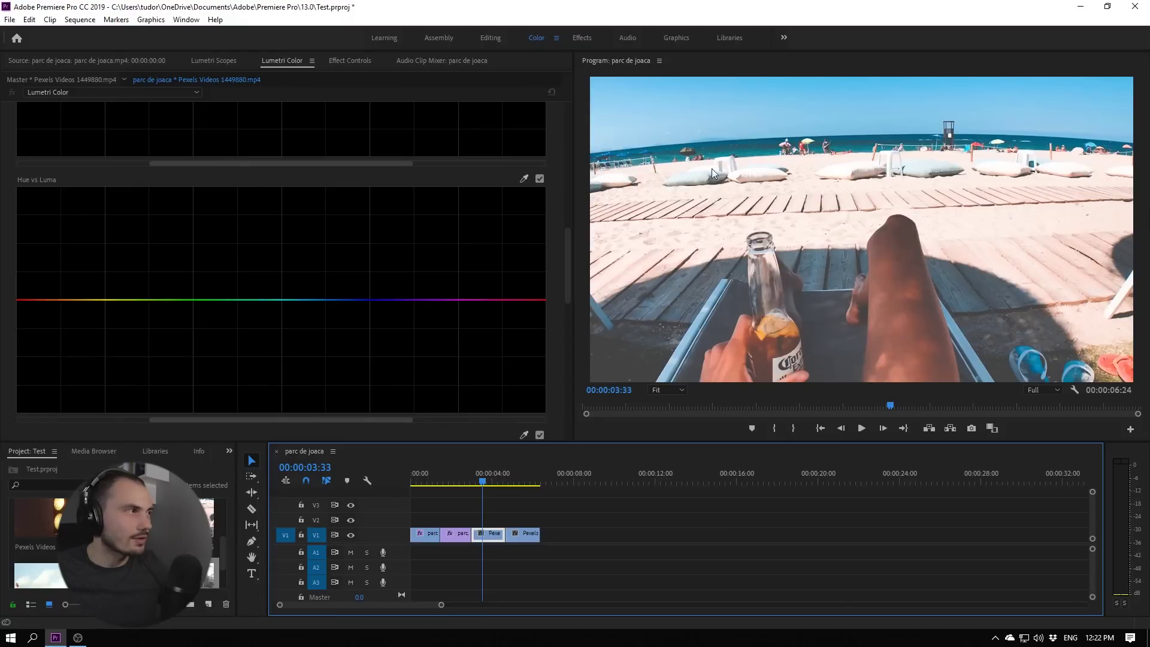
- Sample the blue sky with the Hue vs Luma eyedropper and try brightening, then darkening it
{"action": "left_click", "coordinate": [524, 179]}
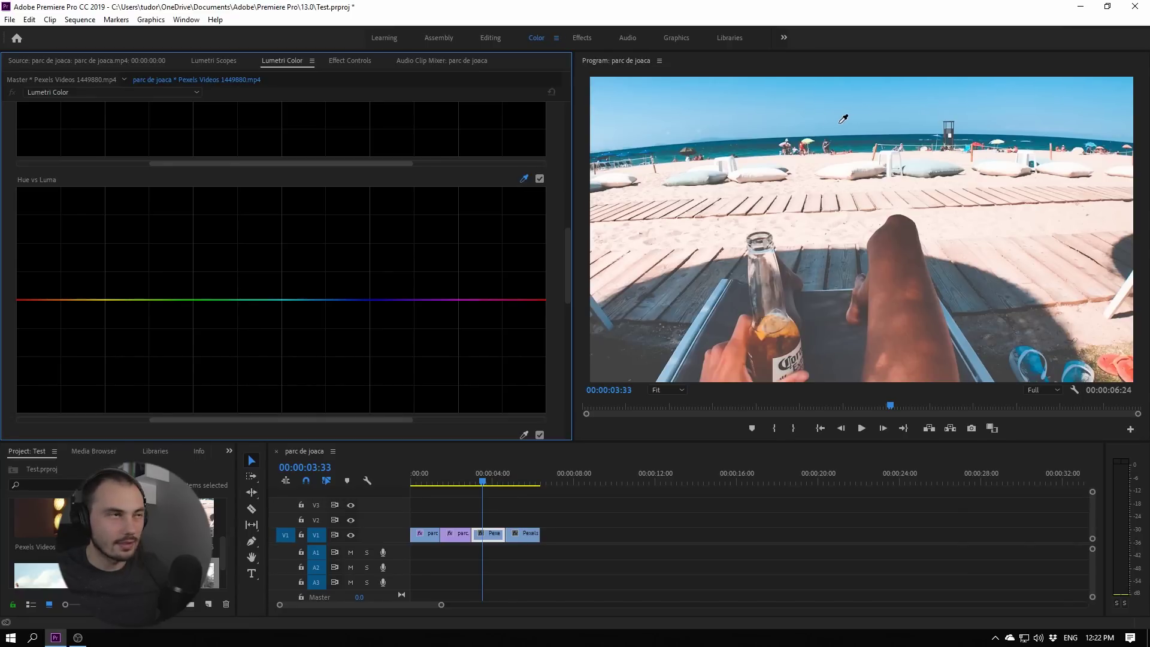
{"action": "left_click", "coordinate": [842, 123]}
{"action": "left_click_drag", "start_coordinate": [319, 300], "coordinate": [320, 262]}
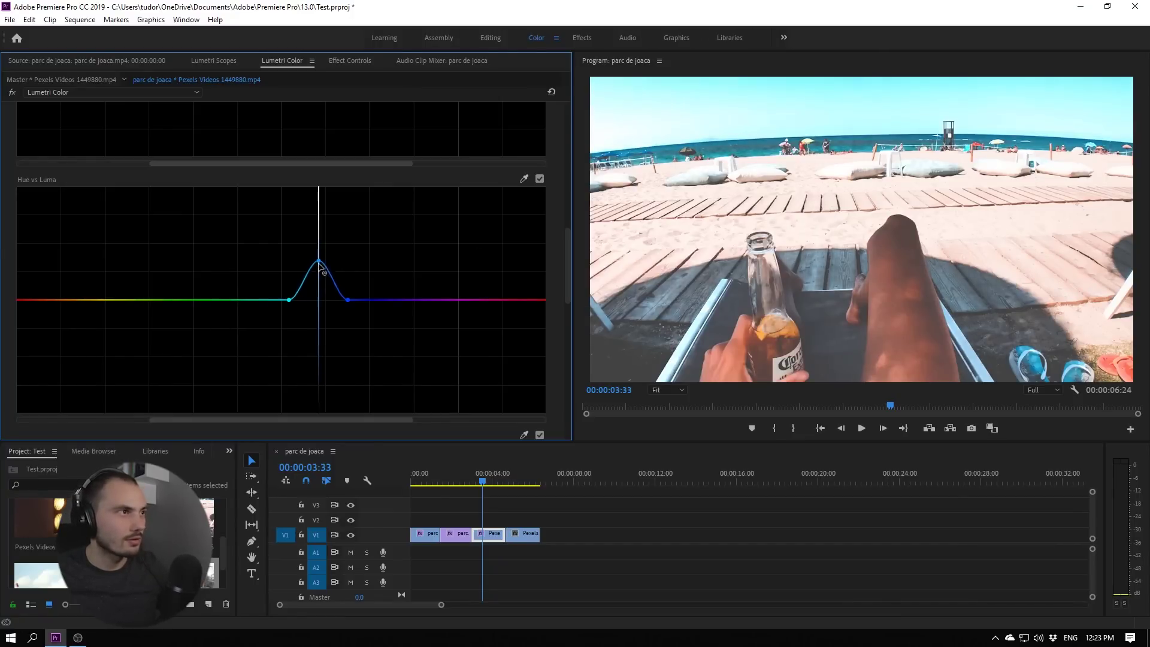
{"action": "mouse_move", "coordinate": [319, 264]}
{"action": "left_mouse_down"}
{"action": "mouse_move", "coordinate": [318, 321]}
{"action": "mouse_move", "coordinate": [319, 304]}
{"action": "left_mouse_up"}
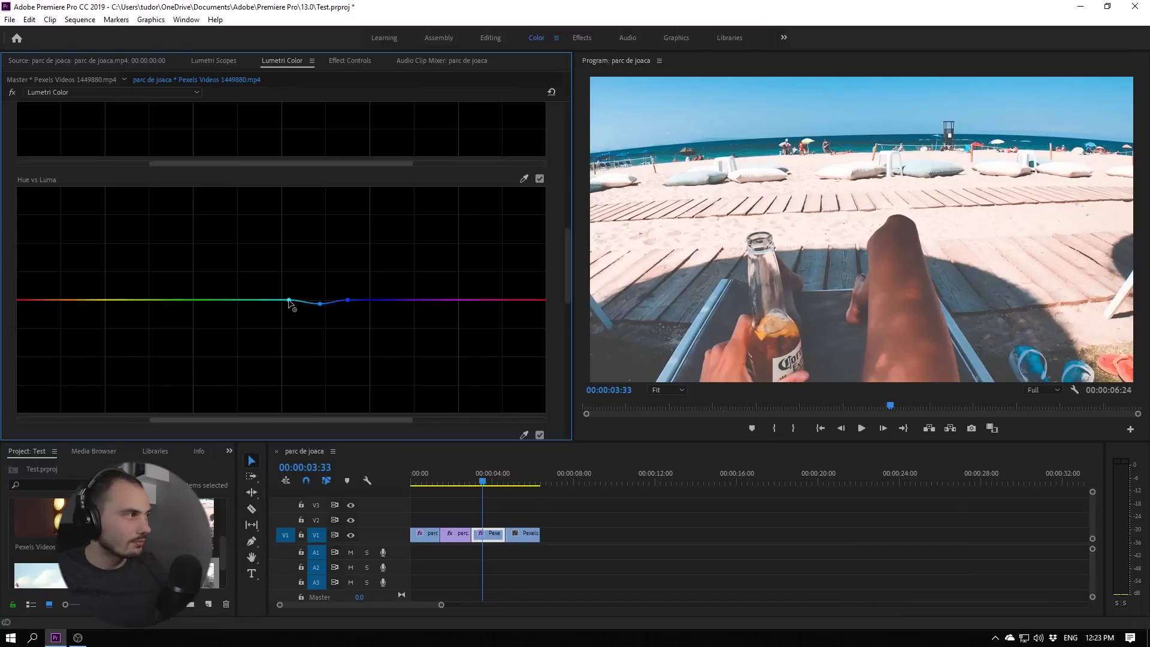
- Narrow and deepen the sky darkening, then reset Hue vs Luma to flat and scroll to Luma vs Sat
{"action": "mouse_move", "coordinate": [289, 300]}
{"action": "left_mouse_down"}
{"action": "mouse_move", "coordinate": [337, 299]}
{"action": "mouse_move", "coordinate": [321, 312]}
{"action": "mouse_move", "coordinate": [321, 294]}
{"action": "mouse_move", "coordinate": [321, 308]}
{"action": "left_mouse_up"}
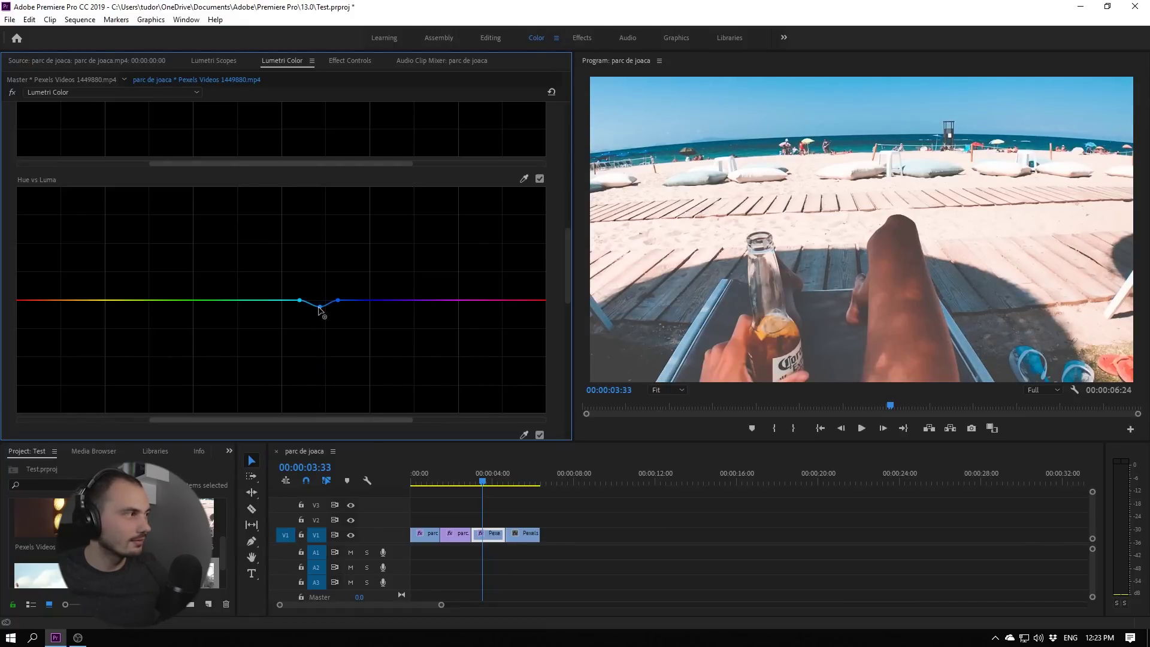
{"action": "left_click_drag", "start_coordinate": [319, 307], "coordinate": [318, 322]}
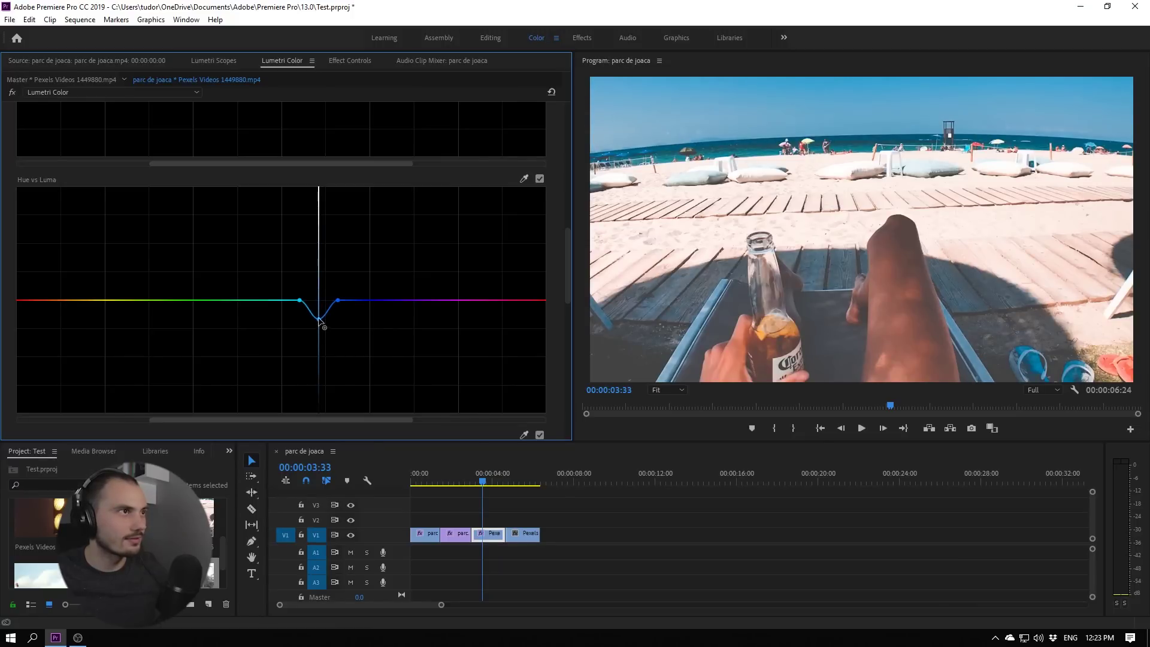
{"action": "double_click", "coordinate": [319, 322]}
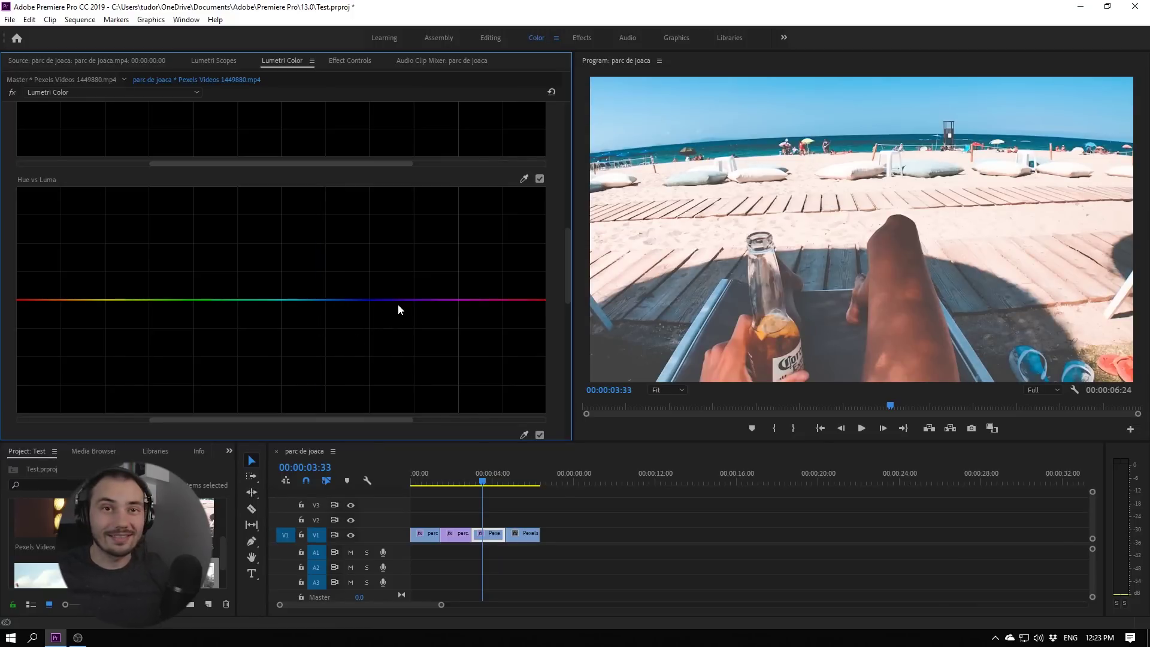
{"action": "left_click_drag", "start_coordinate": [566, 254], "coordinate": [566, 314]}
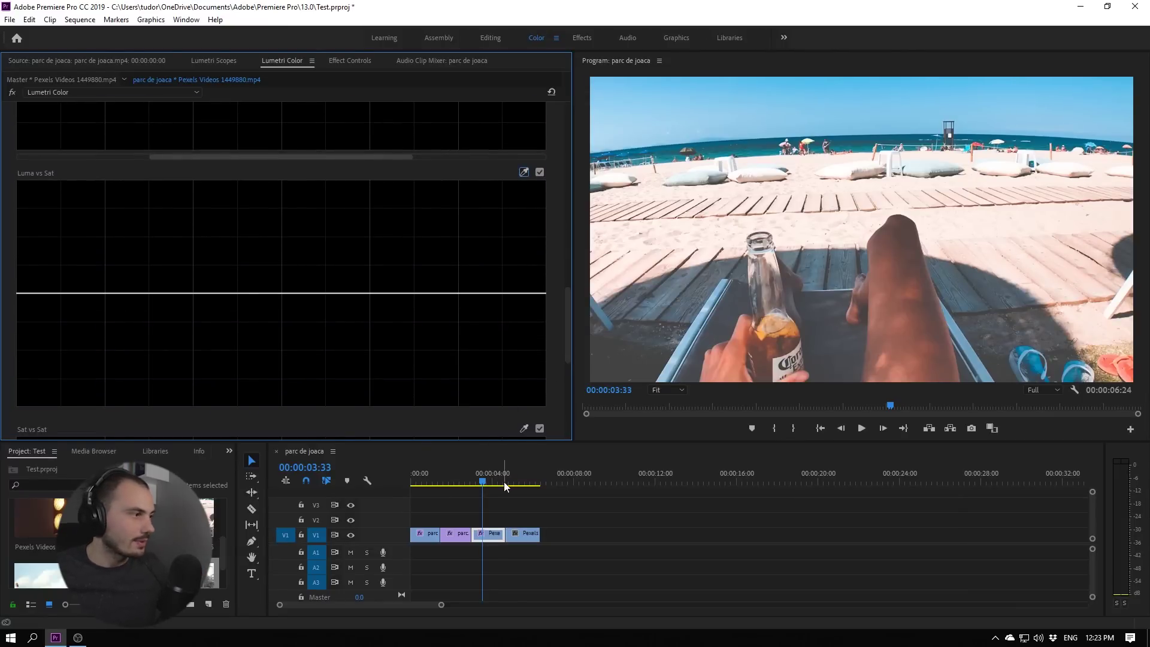
- Jump to the stage-light clip at 00:00:05:26 and scroll the panel to the Luma vs Sat curve
{"action": "left_click", "coordinate": [522, 486]}
{"action": "left_click_drag", "start_coordinate": [570, 317], "coordinate": [569, 331]}
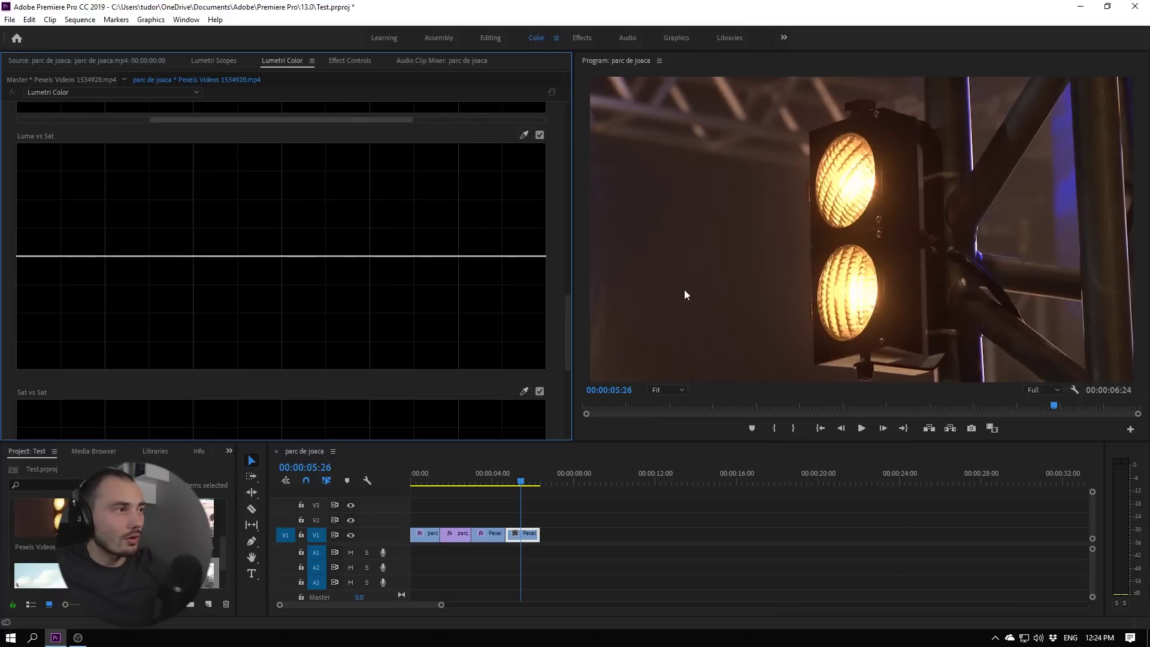
- Sample a tone from the stage-light frame and pull that Luma vs Sat point down to desaturate it
{"action": "left_click", "coordinate": [525, 135]}
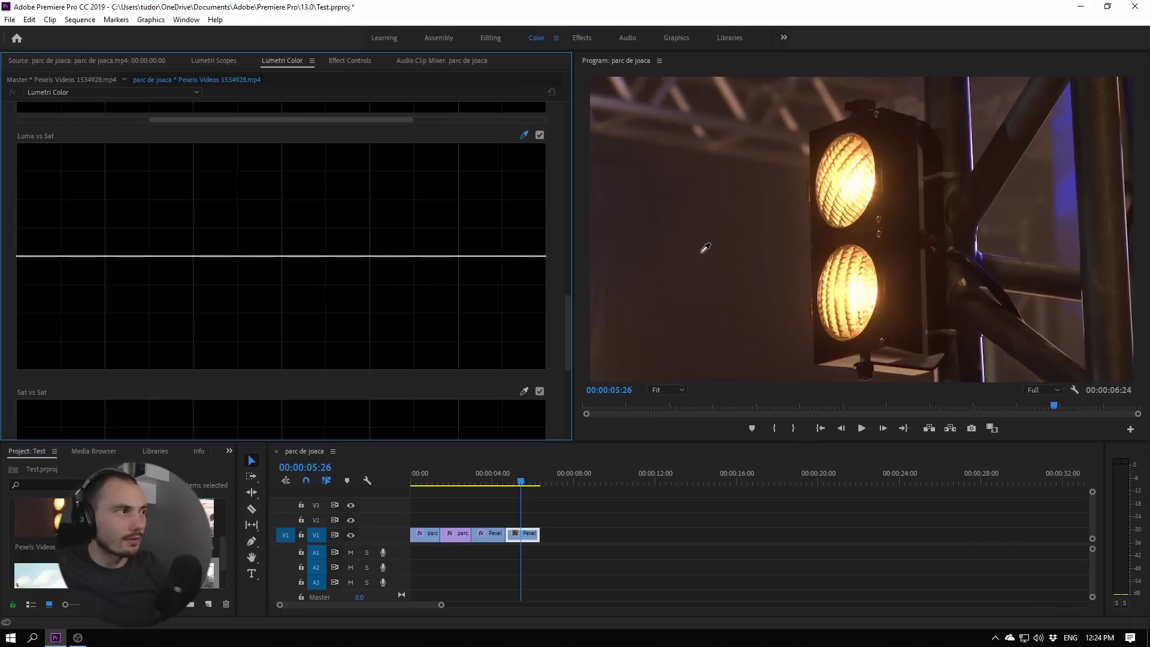
{"action": "left_click", "coordinate": [665, 209]}
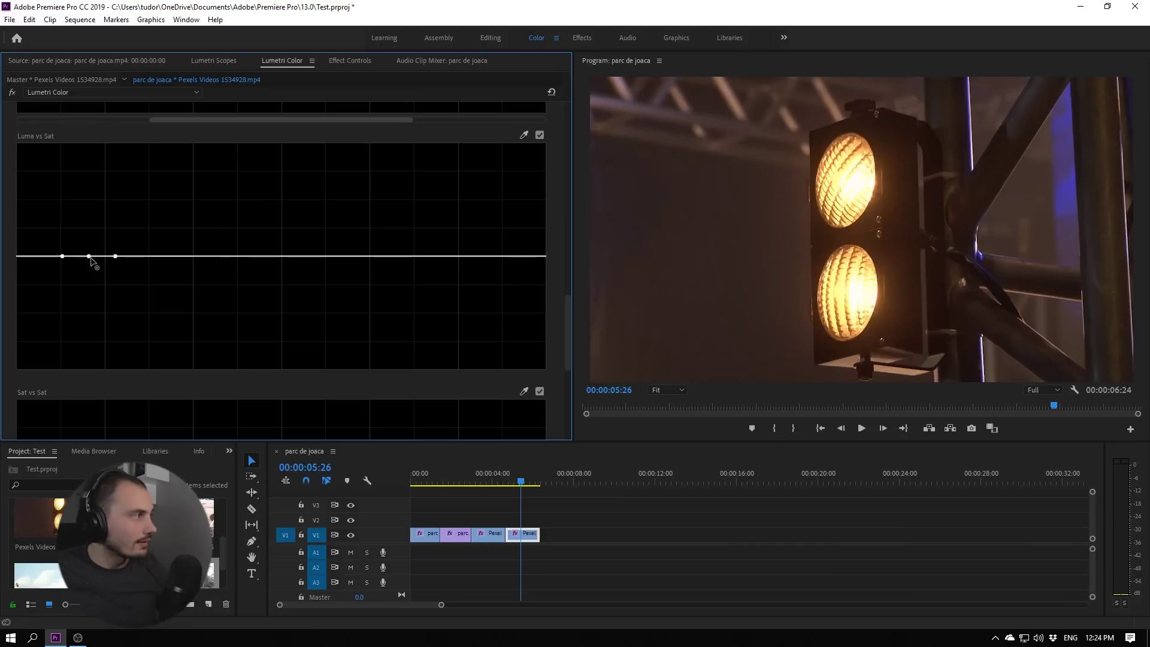
{"action": "left_click_drag", "start_coordinate": [89, 257], "coordinate": [90, 334]}
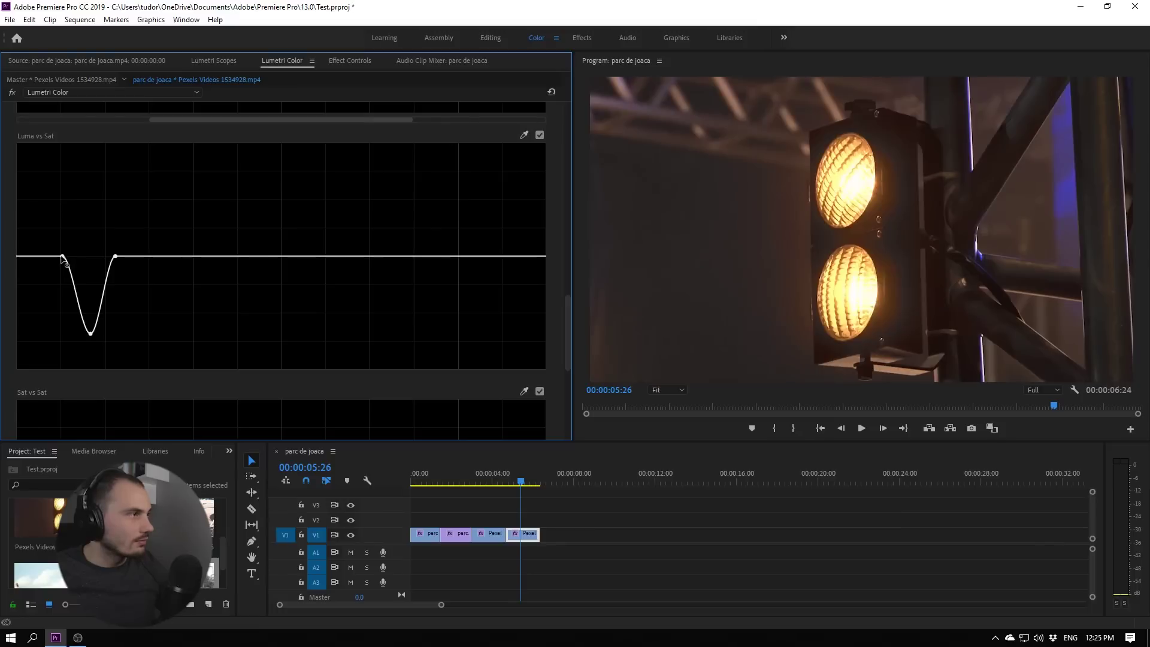
- Stretch the desaturation into the darkest shadows and ease the curve back to full saturation for brighter tones
{"action": "mouse_move", "coordinate": [62, 257]}
{"action": "left_mouse_down"}
{"action": "mouse_move", "coordinate": [25, 260]}
{"action": "mouse_move", "coordinate": [3, 319]}
{"action": "left_mouse_up"}
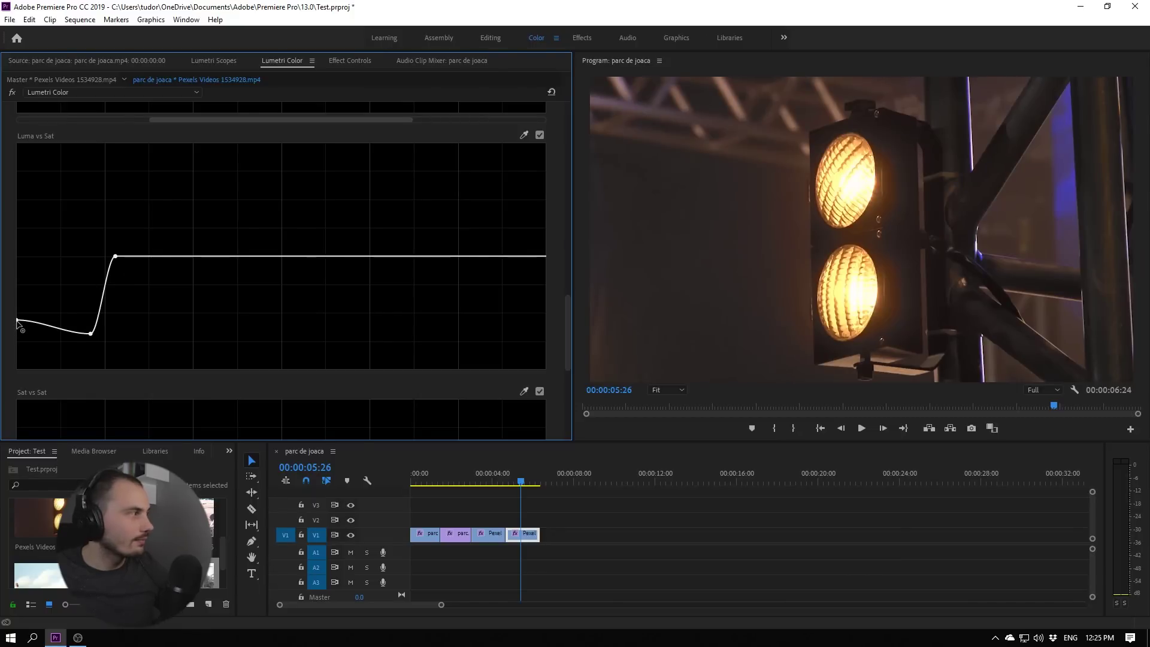
{"action": "left_click_drag", "start_coordinate": [17, 322], "coordinate": [17, 329]}
{"action": "left_click_drag", "start_coordinate": [116, 257], "coordinate": [162, 257]}
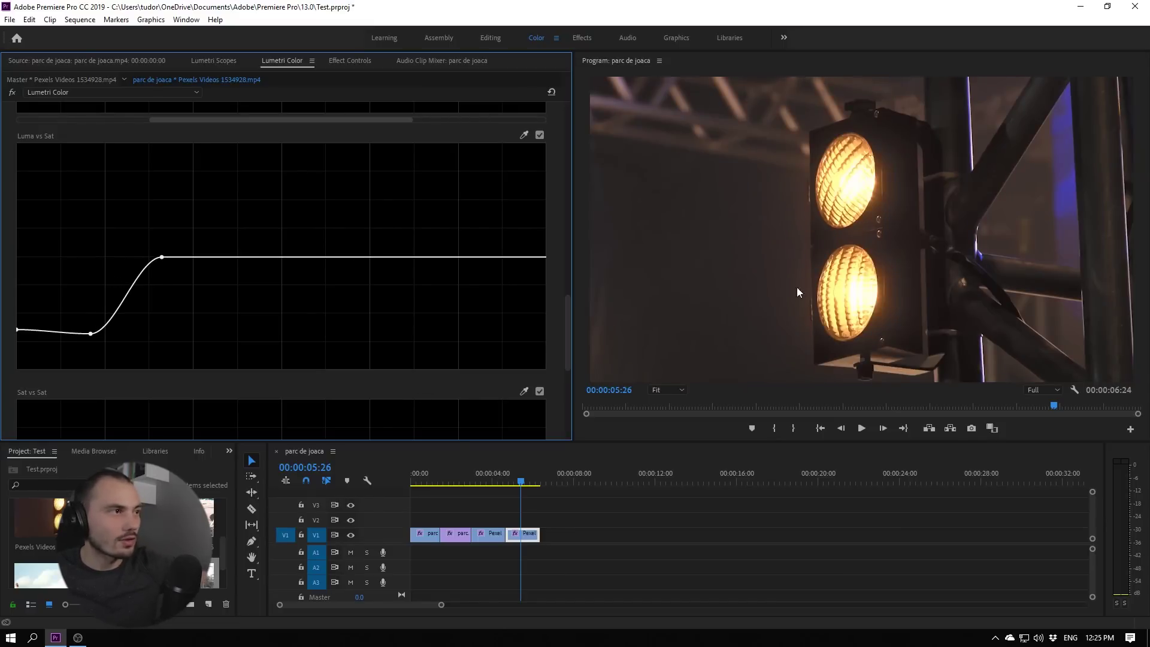
{"action": "left_click_drag", "start_coordinate": [162, 257], "coordinate": [186, 257]}
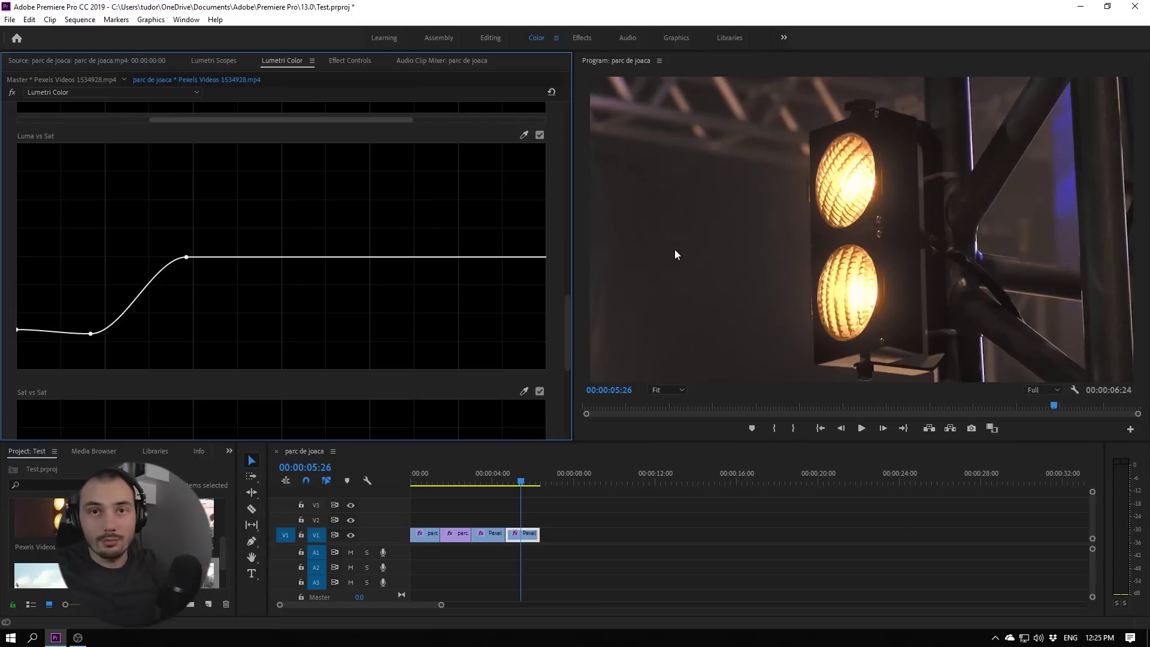
{"action": "left_click", "coordinate": [540, 136]}
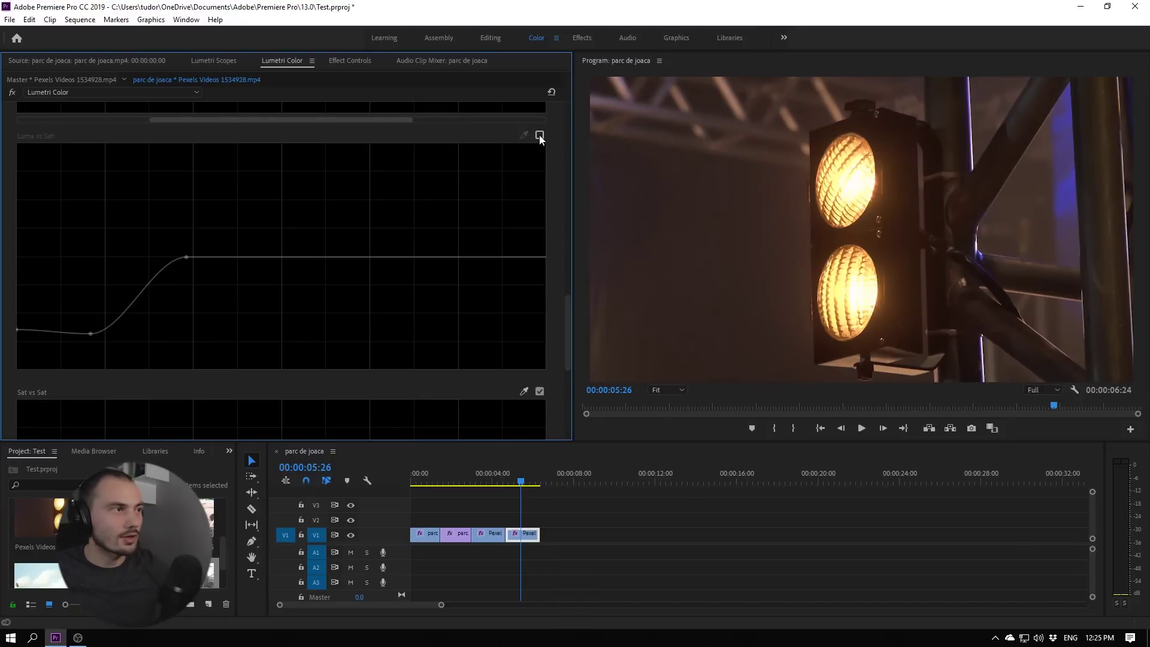
{"action": "left_click", "coordinate": [540, 136]}
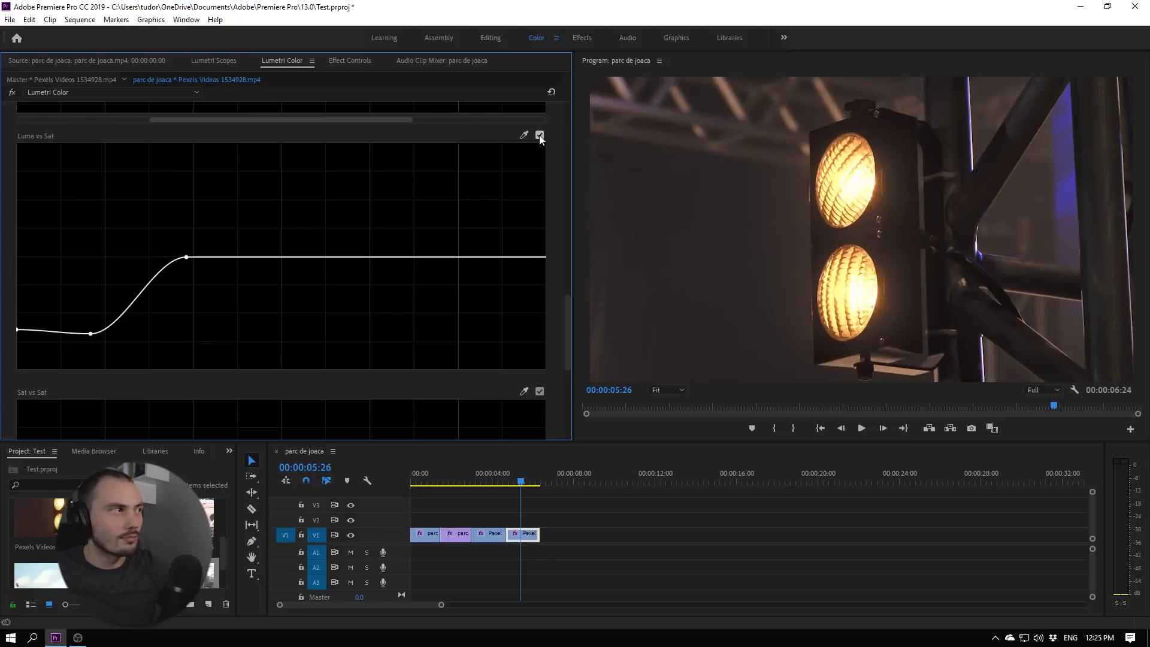
{"action": "left_click", "coordinate": [539, 135]}
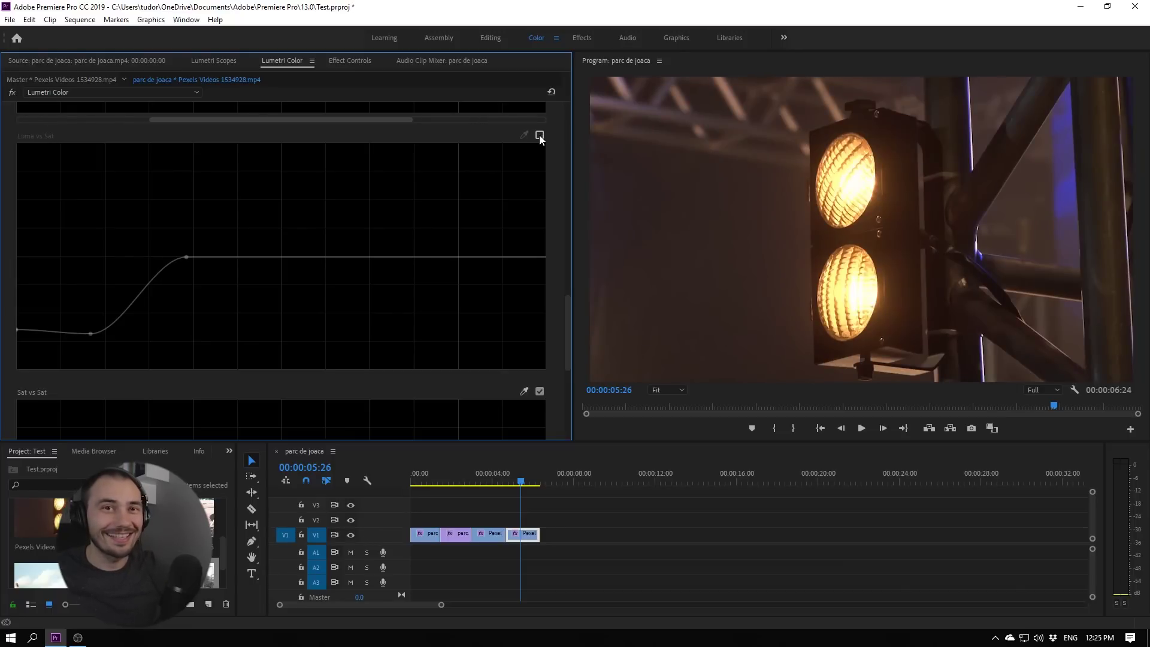
{"action": "left_click", "coordinate": [539, 134]}
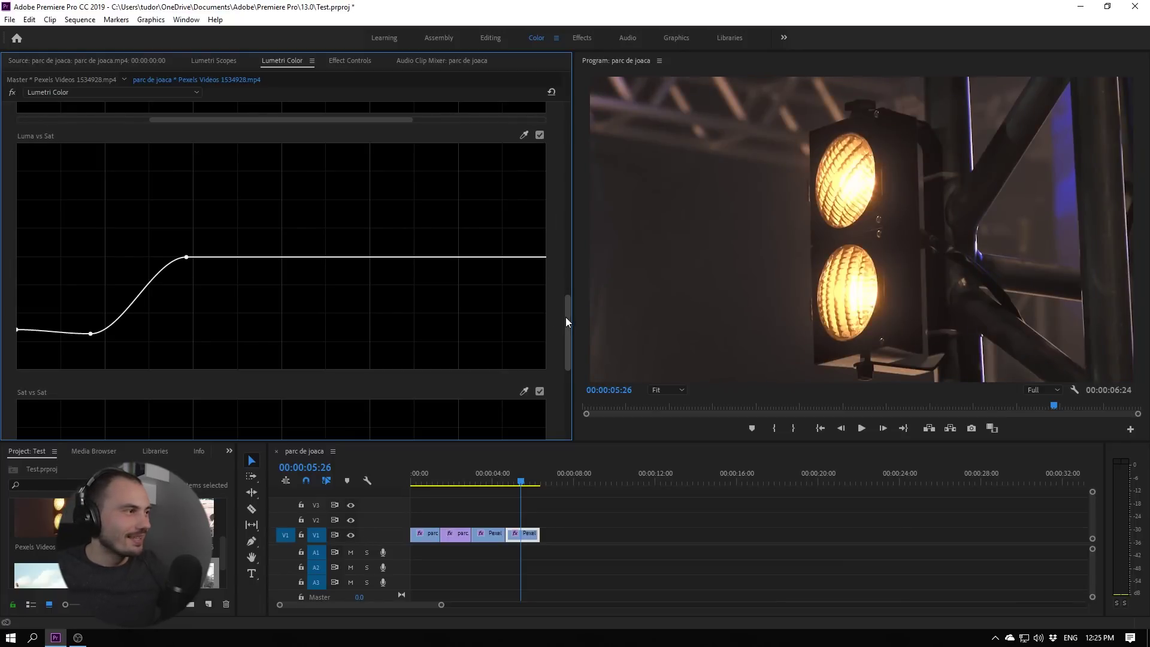
{"action": "left_click_drag", "start_coordinate": [565, 317], "coordinate": [591, 127]}
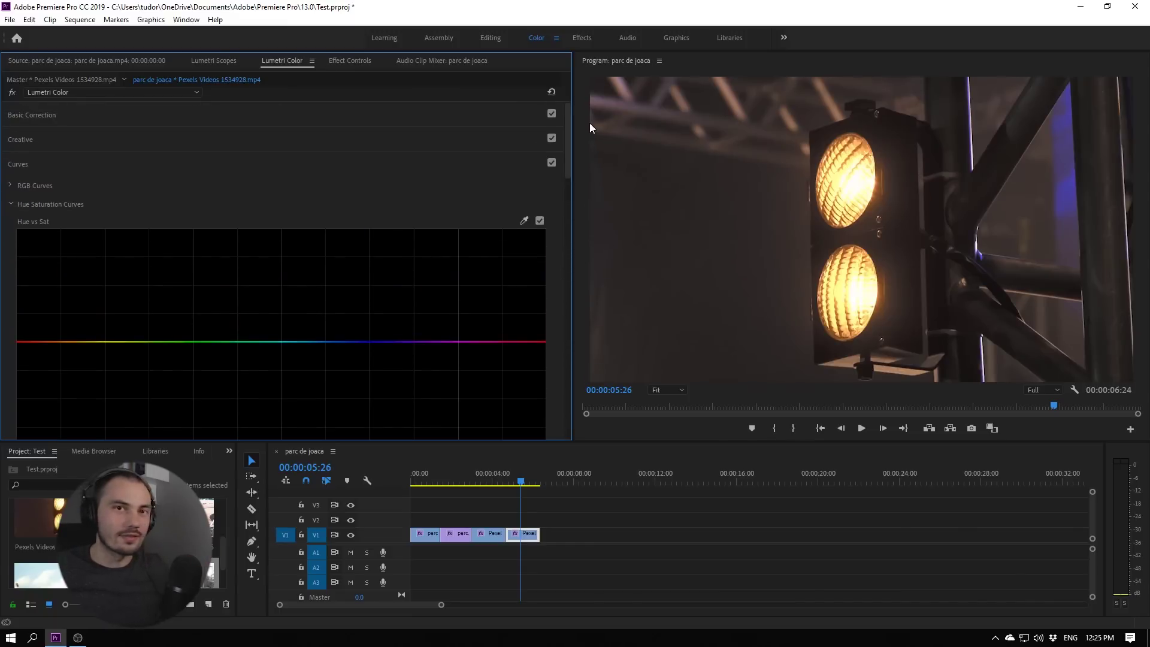